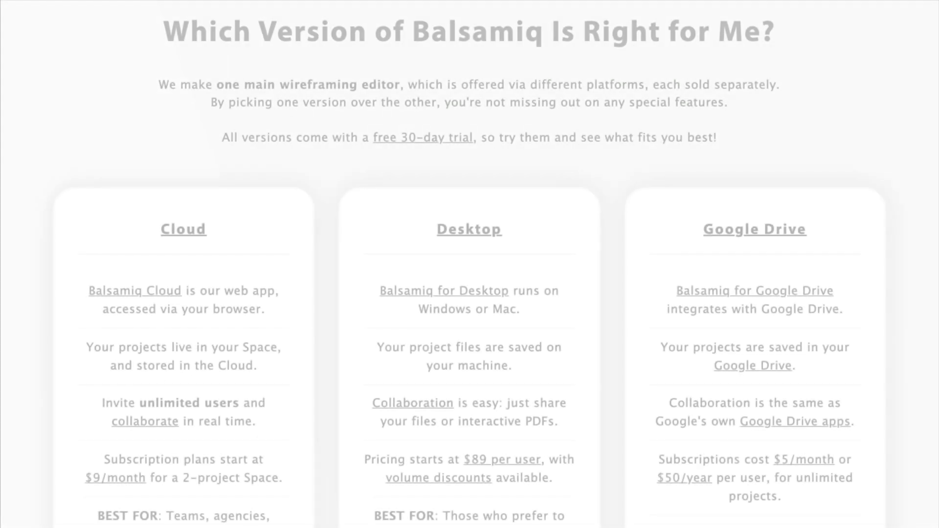
scroll(470, 264, down, 3)
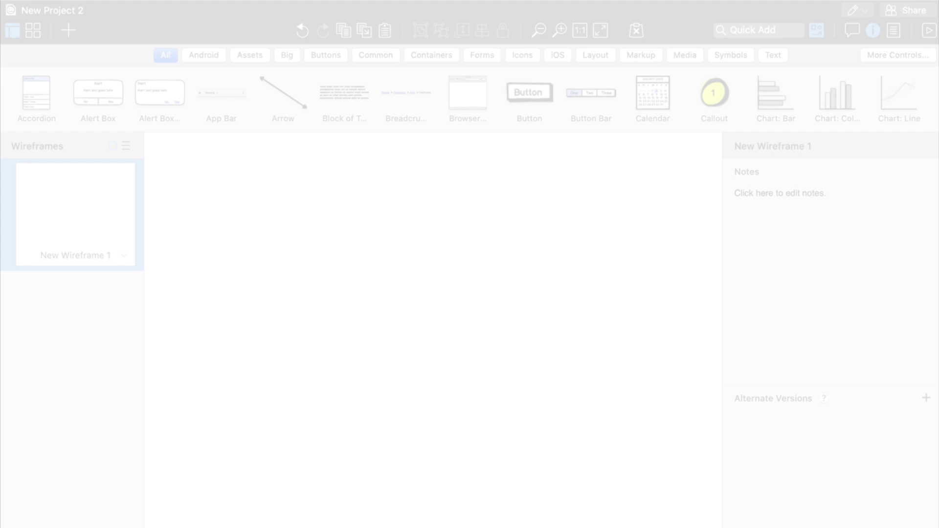
- Place an iPhone X frame from the UI Library onto the blank wireframe
scroll(112, 101, right, 15)
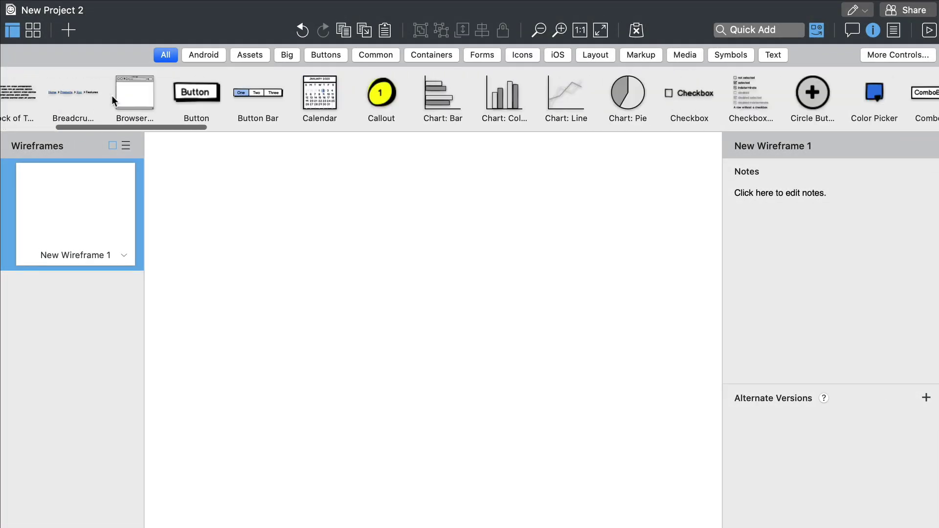
scroll(112, 101, right, 10)
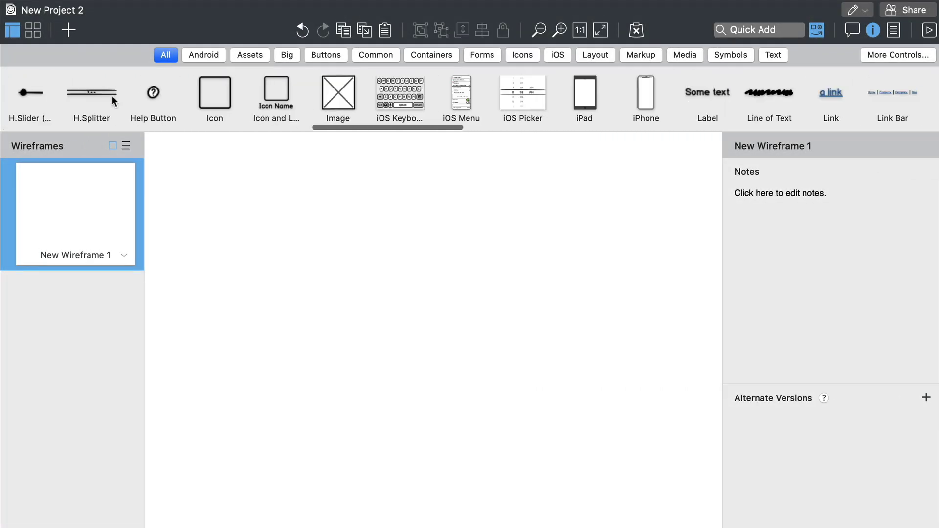
drag(445, 100, 271, 347)
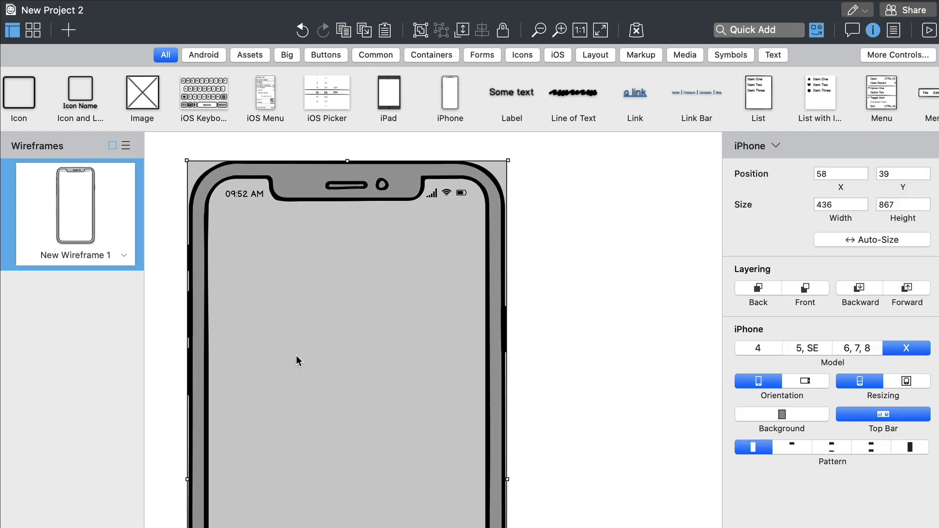
- Rename the project to 'Funstagram'
click(71, 15)
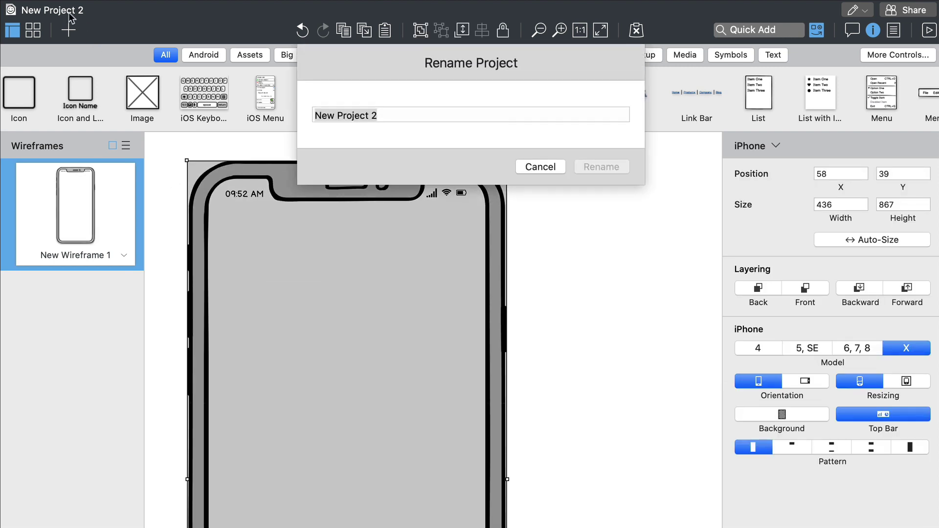
text(Fun)
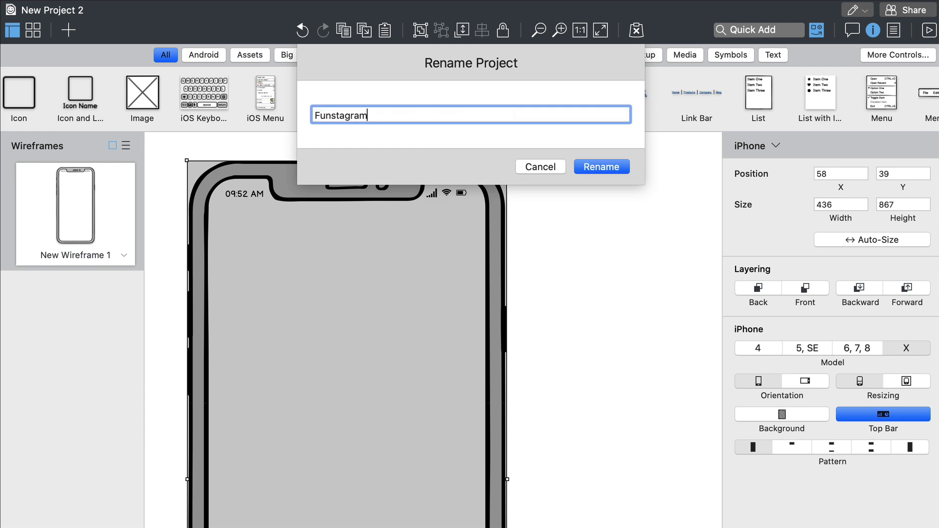
text(stagram)
key(Return)
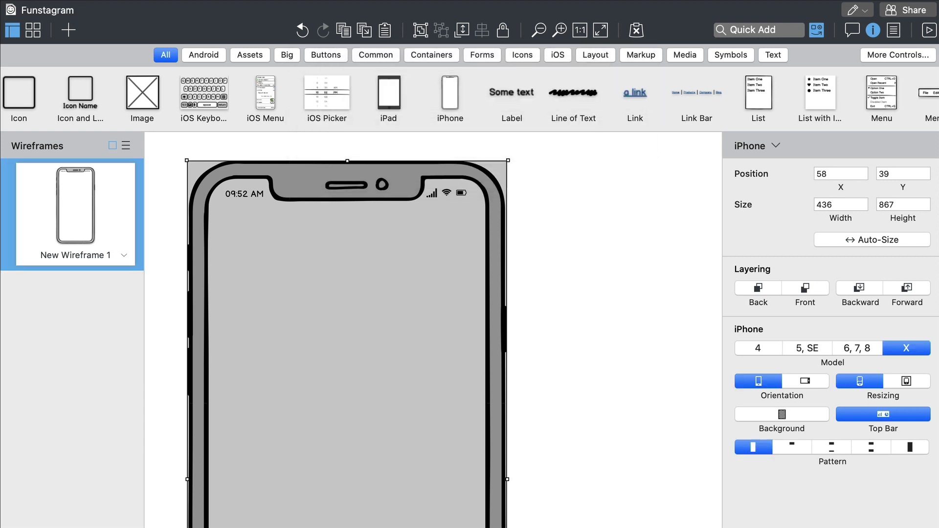
- Add a Subtitle near the top of the phone reading 'Funstagram!'
click(739, 31)
text(sub)
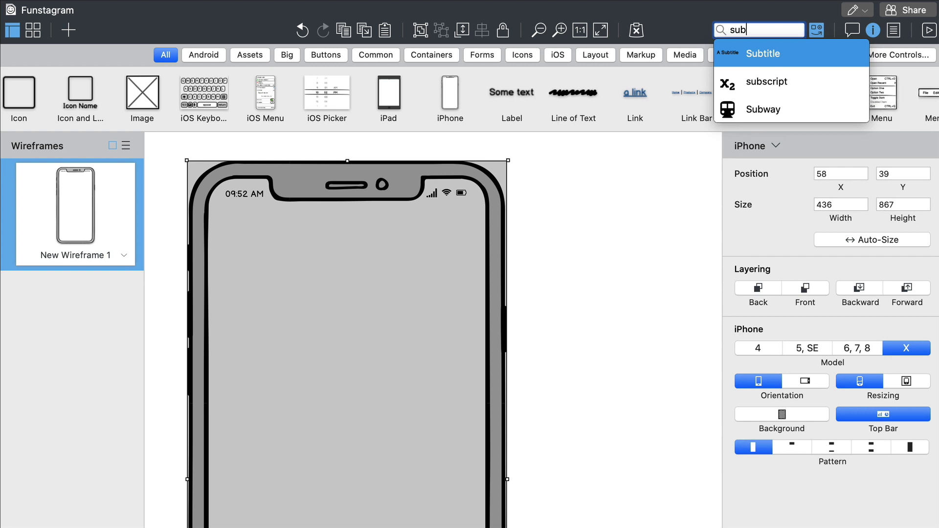
key(Return)
drag(239, 183, 365, 241)
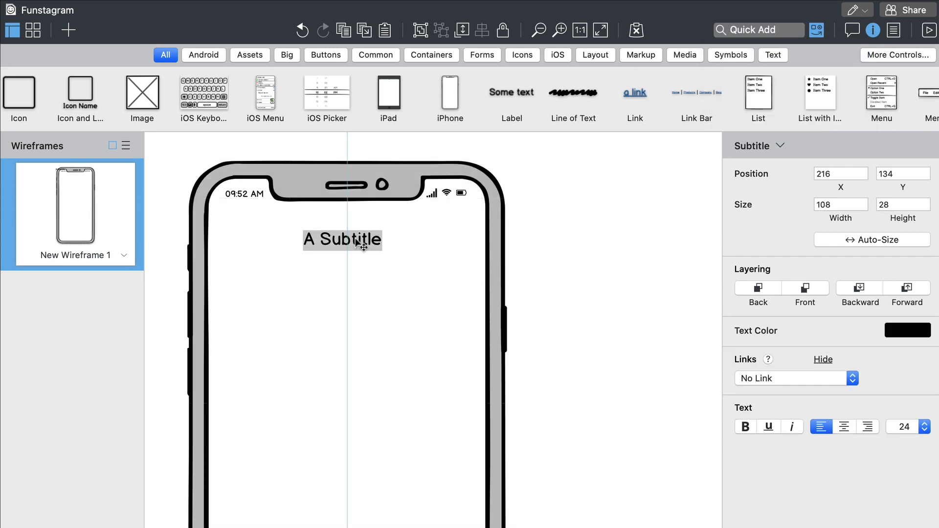
double_click(356, 245)
text(Funstagram!)
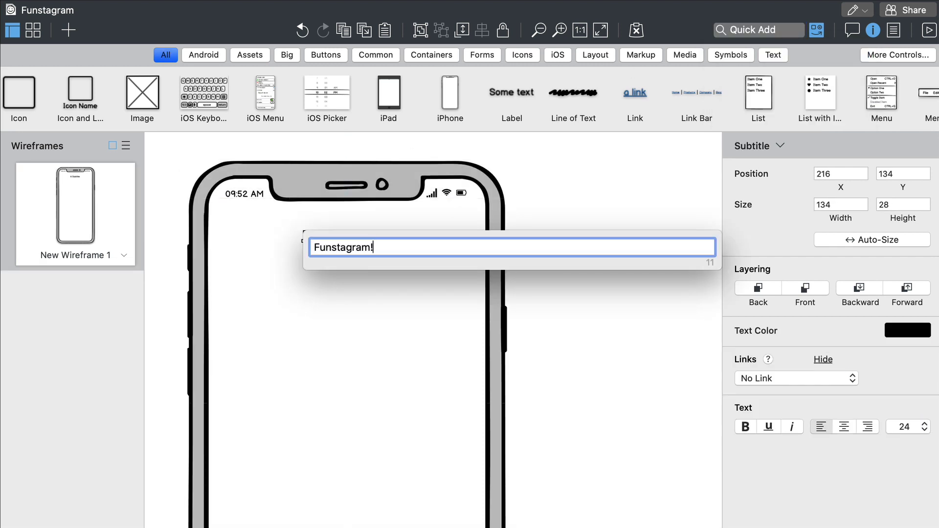
key(Return)
- Add a medium camera icon to the left of the title
click(742, 29)
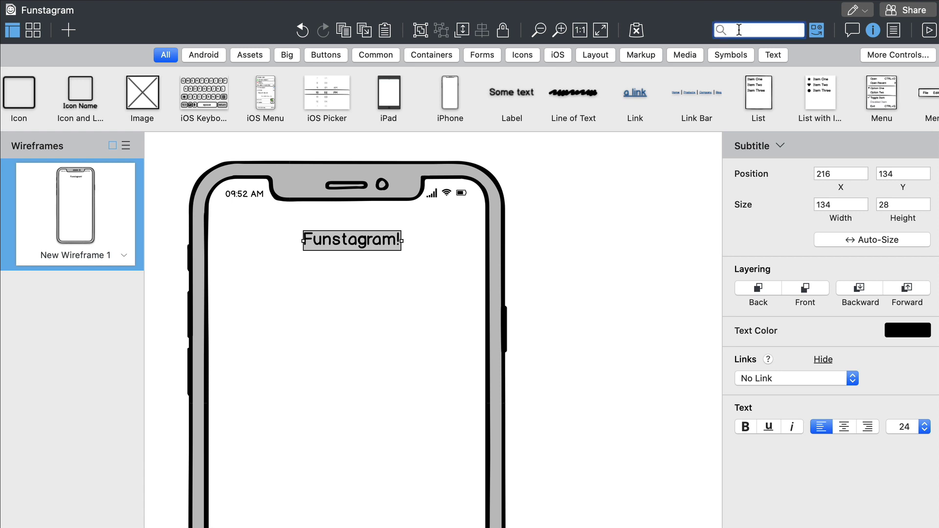
text(icon)
key(Return)
drag(193, 196, 236, 248)
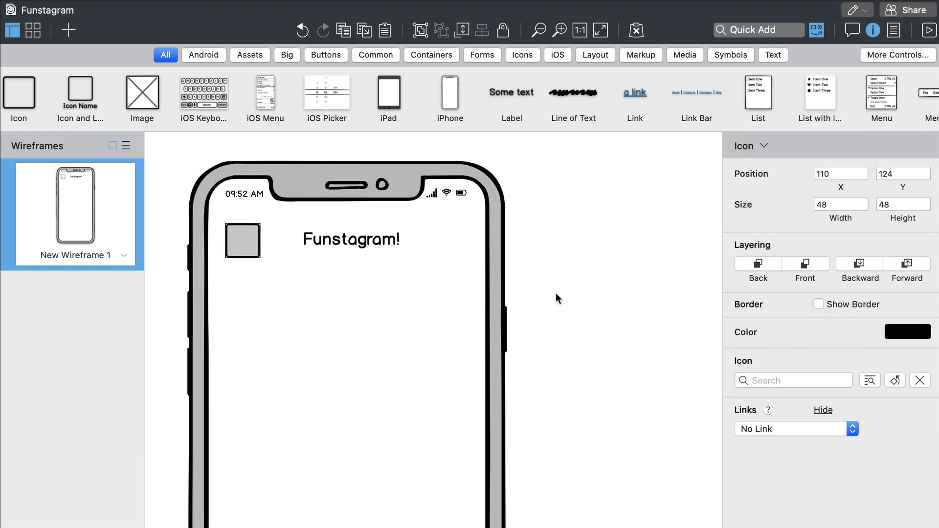
click(782, 380)
text(camera)
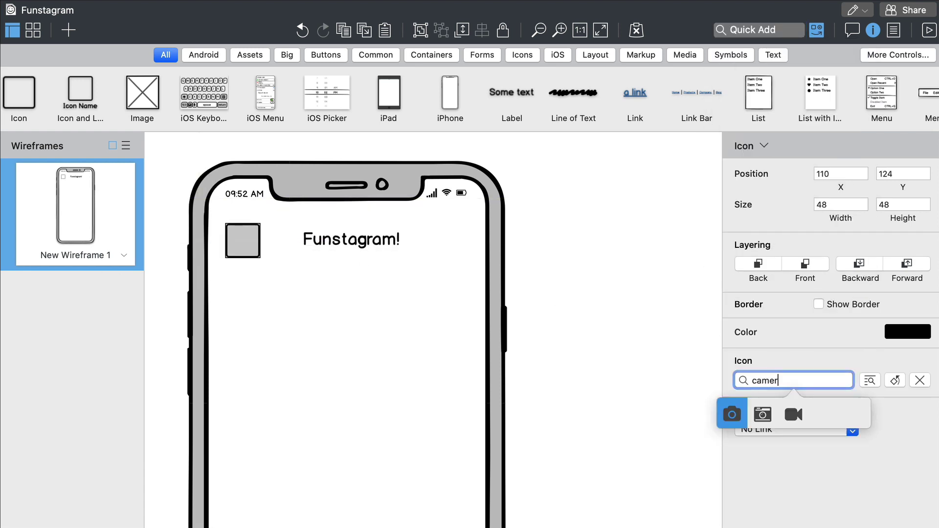
key(Return)
click(814, 398)
- Copy the icon to the header's right end and change it to Paper Plane Outlined
drag(237, 237, 467, 247)
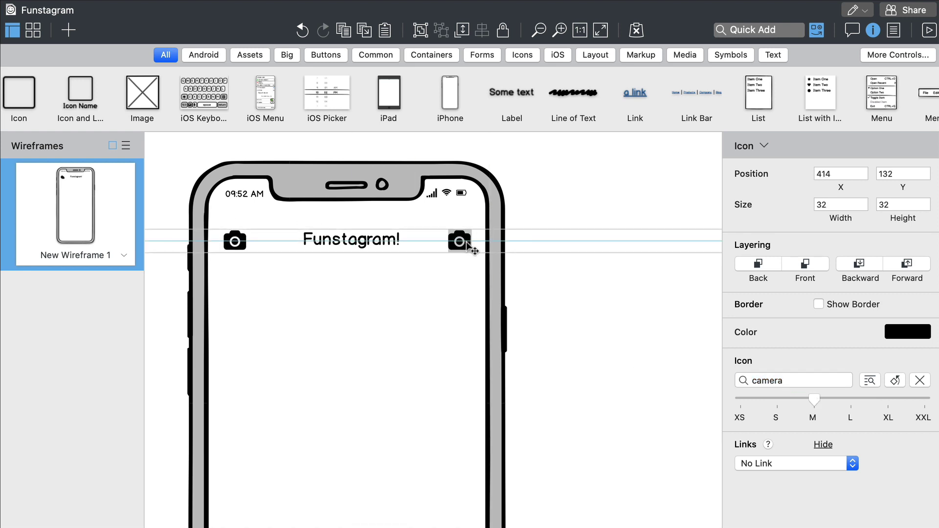
click(779, 381)
text(sen)
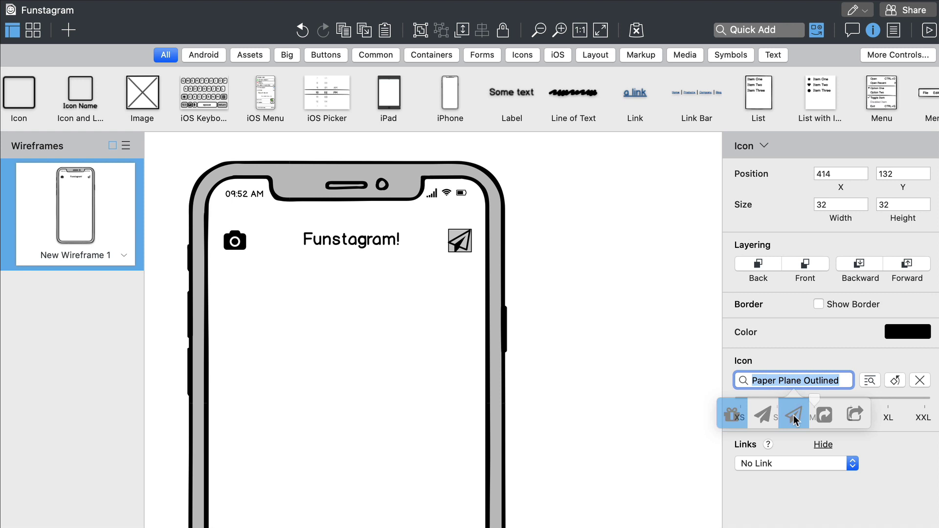
click(793, 414)
click(521, 259)
drag(473, 250, 460, 241)
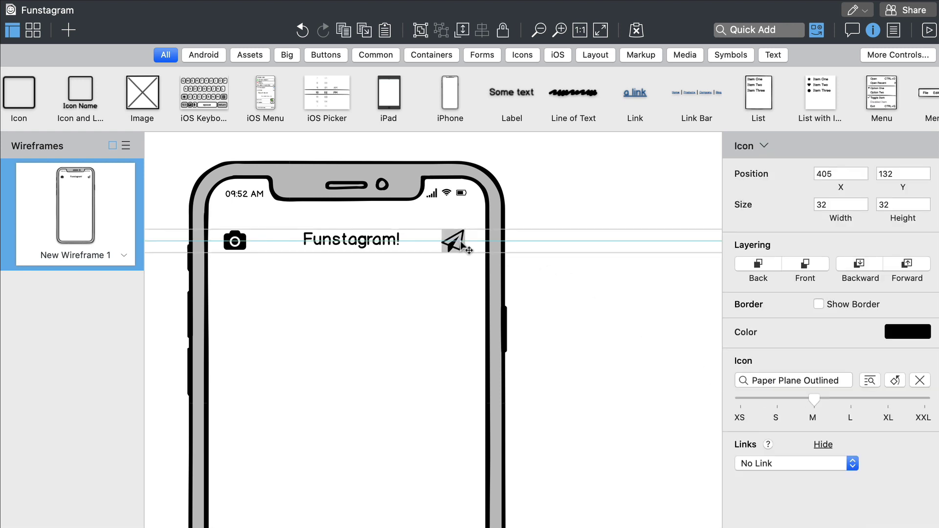
click(250, 283)
- Draw a borderless light grey rectangle band across the phone below the header
key(r)
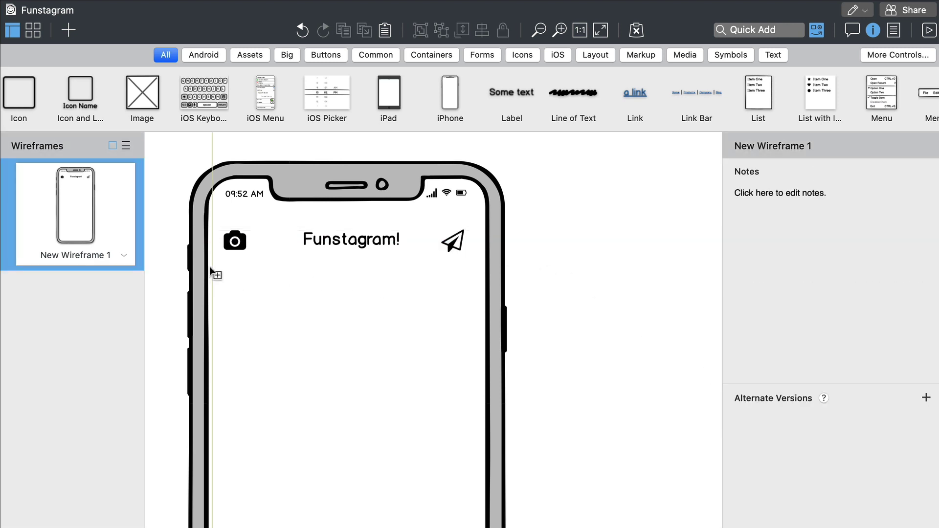
mouse_move(213, 267)
mouse_down()
mouse_move(377, 402)
mouse_move(489, 367)
mouse_move(485, 349)
mouse_up()
drag(393, 313, 388, 311)
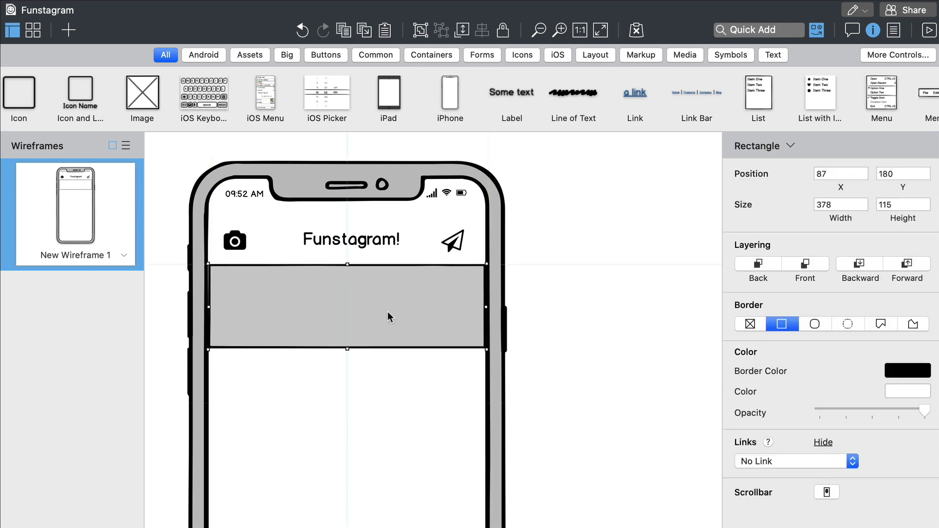
click(749, 323)
click(907, 392)
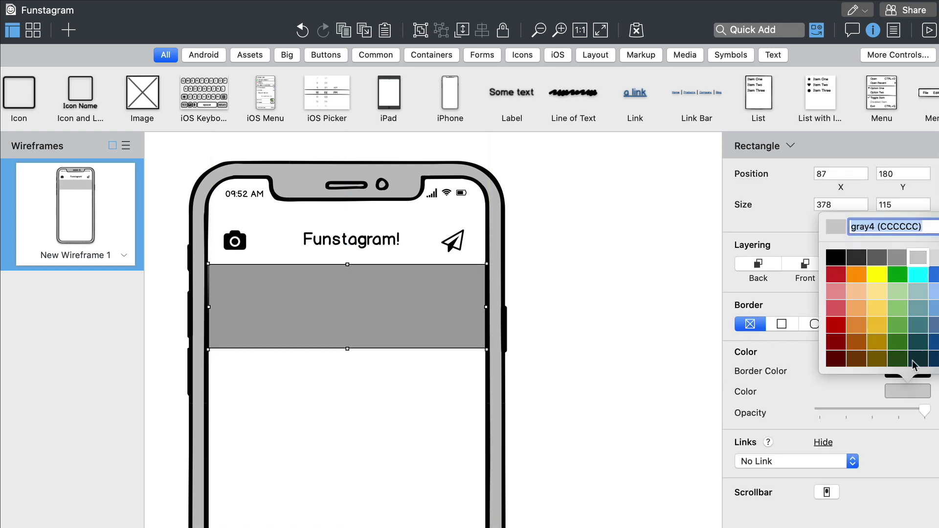
click(916, 367)
click(677, 351)
- Add a 'Stories' label at the band's top-left
click(754, 31)
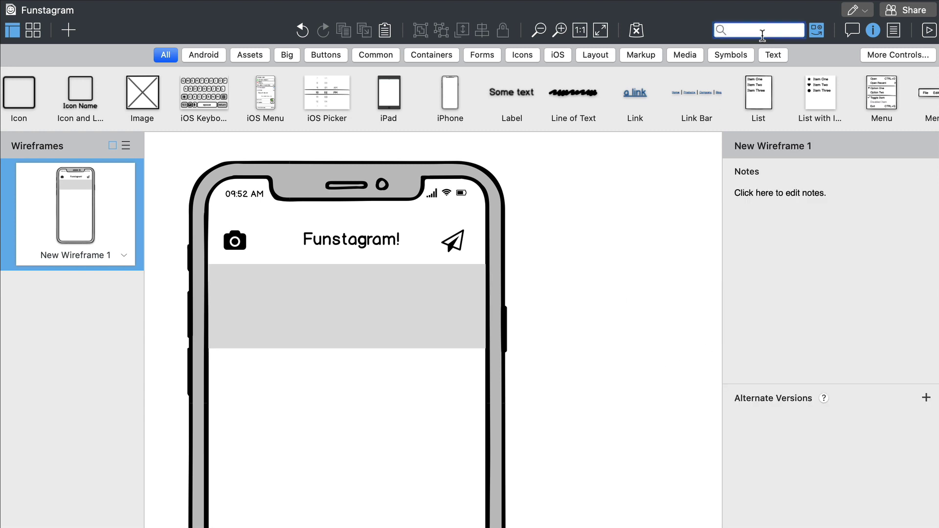
text(label)
key(Return)
drag(218, 179, 250, 281)
double_click(240, 280)
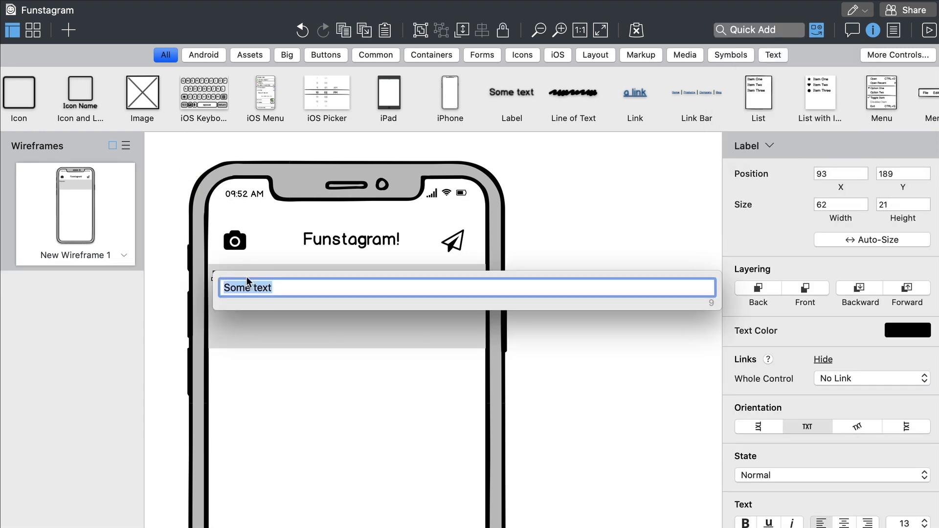
text(Stories)
key(Return)
- Add an extra-large User Circle Outlined Icon and Label under the Stories label
click(753, 30)
text(icon)
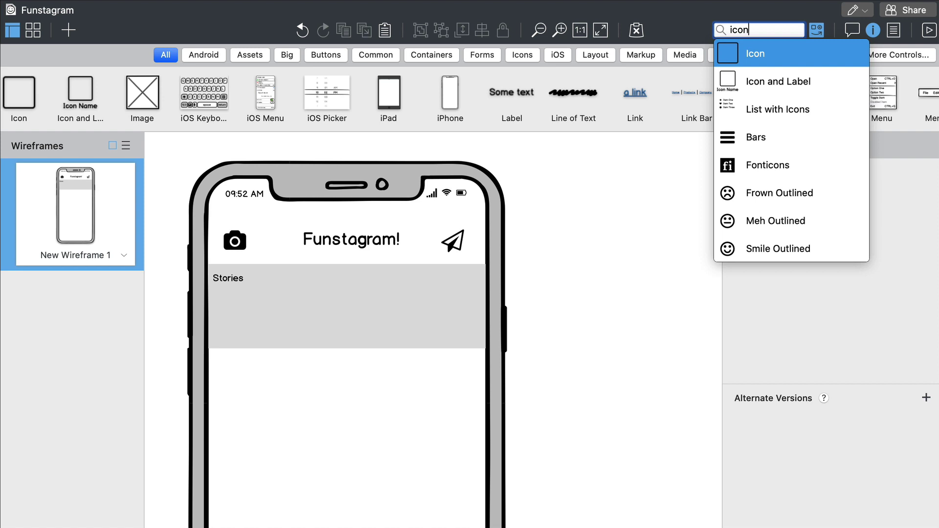
click(778, 78)
drag(224, 188, 264, 309)
click(795, 404)
text(user)
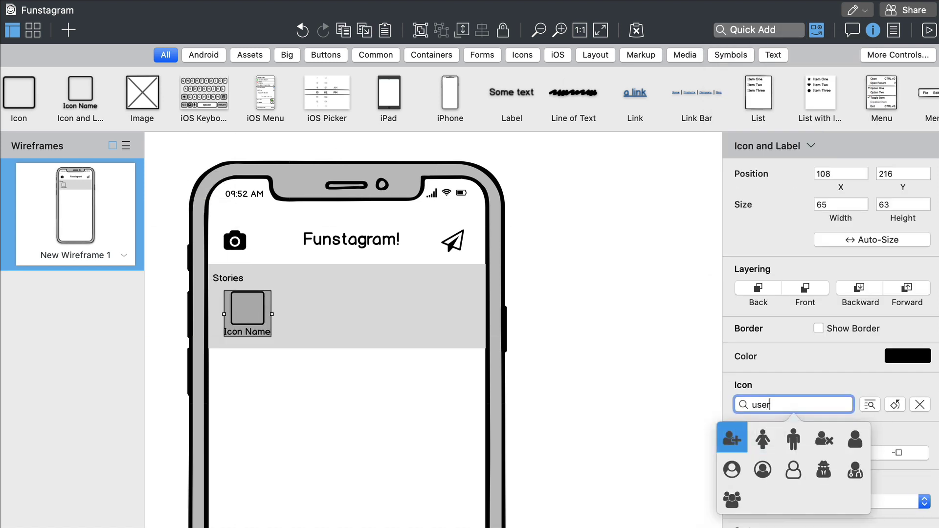
key(Down)
key(Right)
key(Return)
click(887, 421)
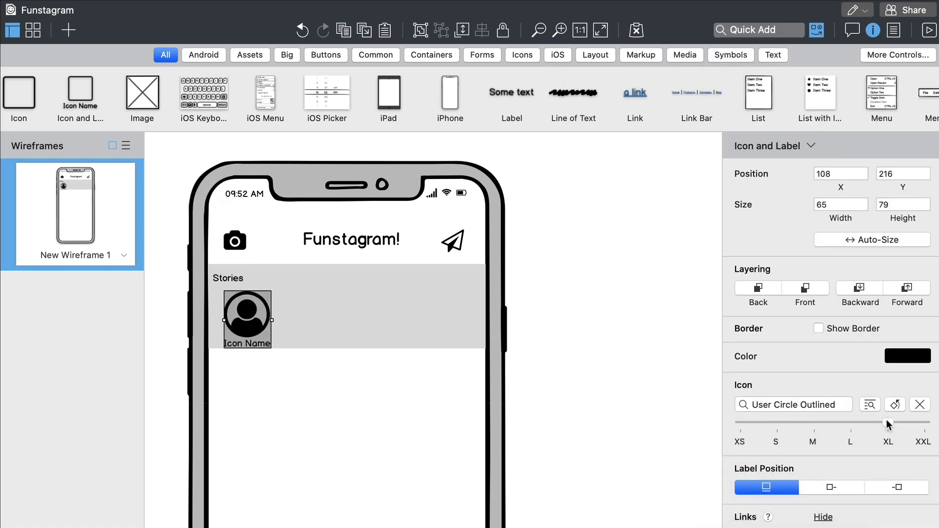
- Duplicate the story avatar into a row of five and label the first 'You'
drag(254, 320, 300, 323)
key(super+d)
key(super+d)
key(super+d)
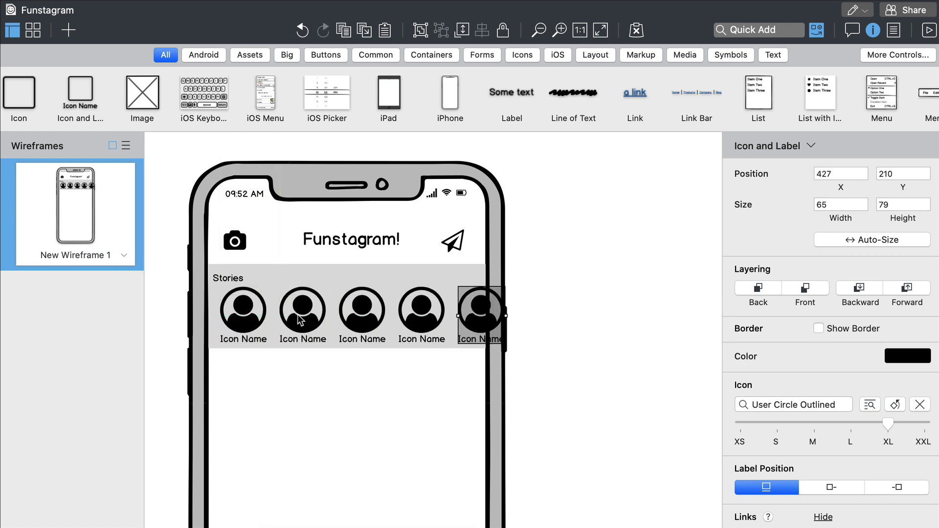
double_click(243, 318)
text(You)
click(308, 337)
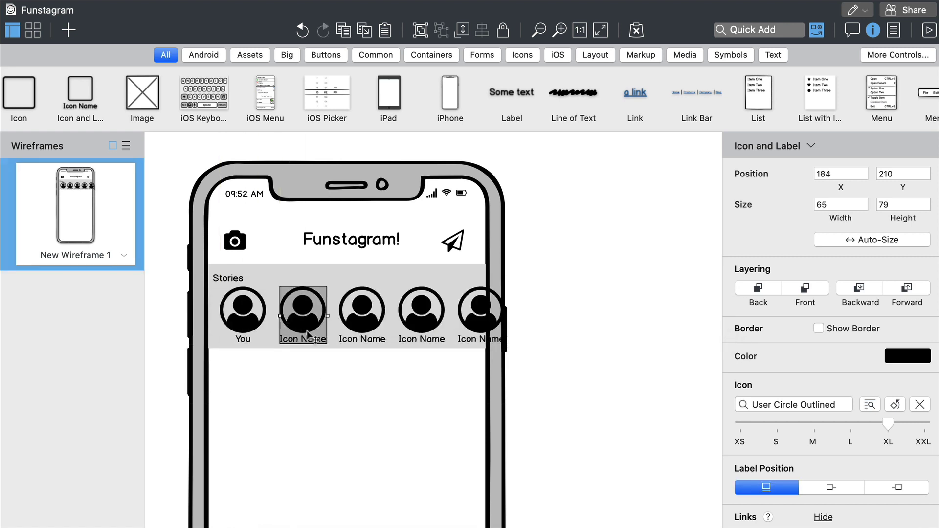
double_click(308, 337)
- Label the second to fourth avatars with friends' names and begin editing the fifth
text(Brendan)
key(Return)
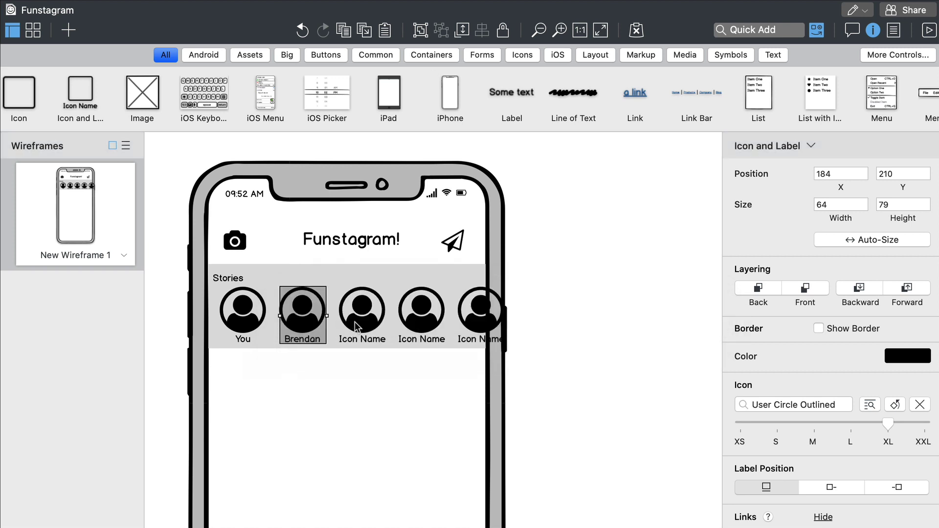
double_click(362, 336)
text(Liz)
double_click(417, 337)
text(Peldi)
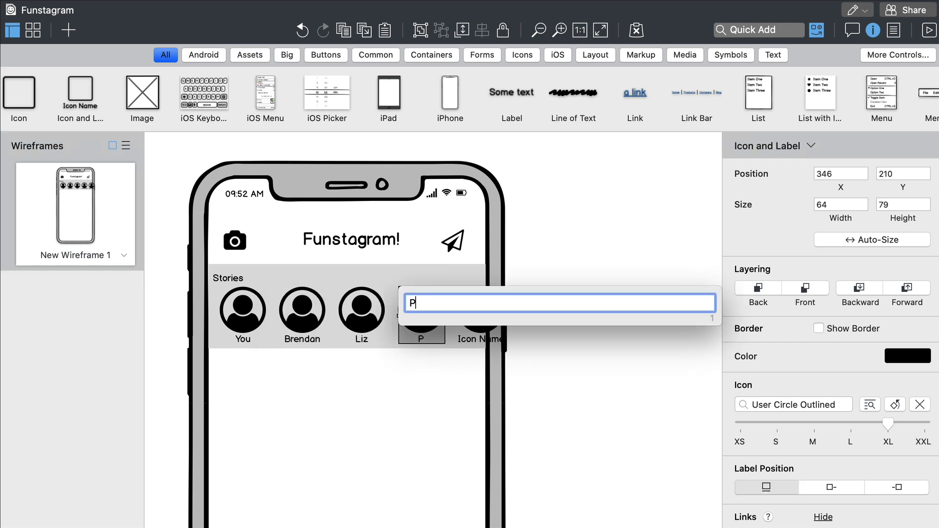
click(477, 337)
double_click(477, 340)
- Finish the fifth friend's name, then add a 64x64 circle shape with a red border
text(Alasdair)
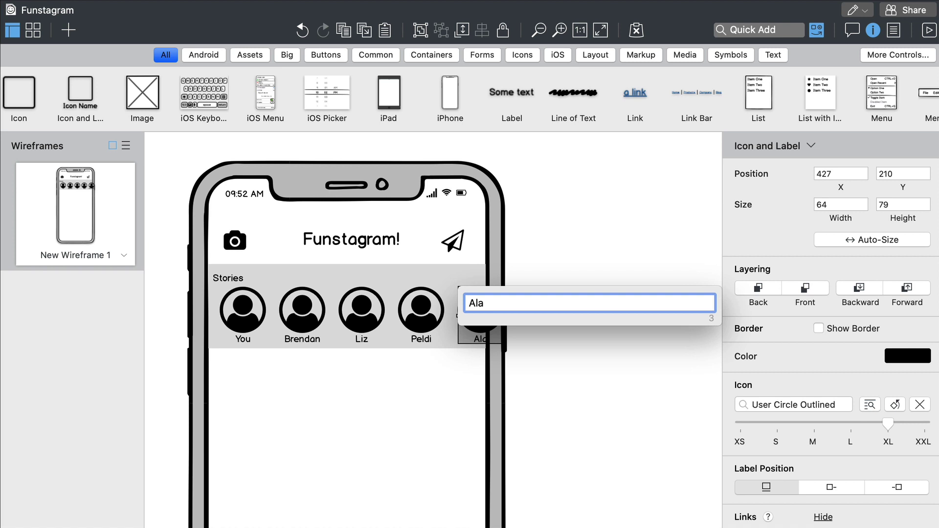
click(661, 189)
text(circ)
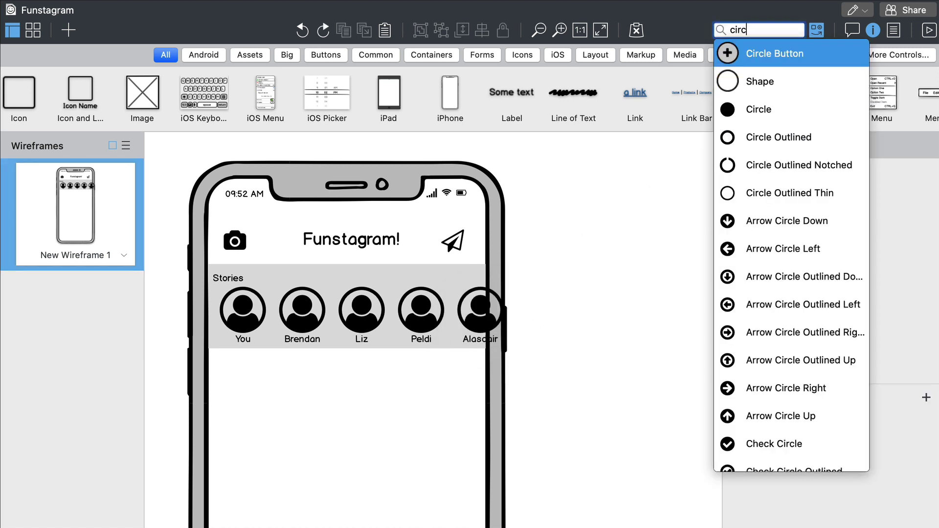
key(Down)
key(Return)
click(835, 201)
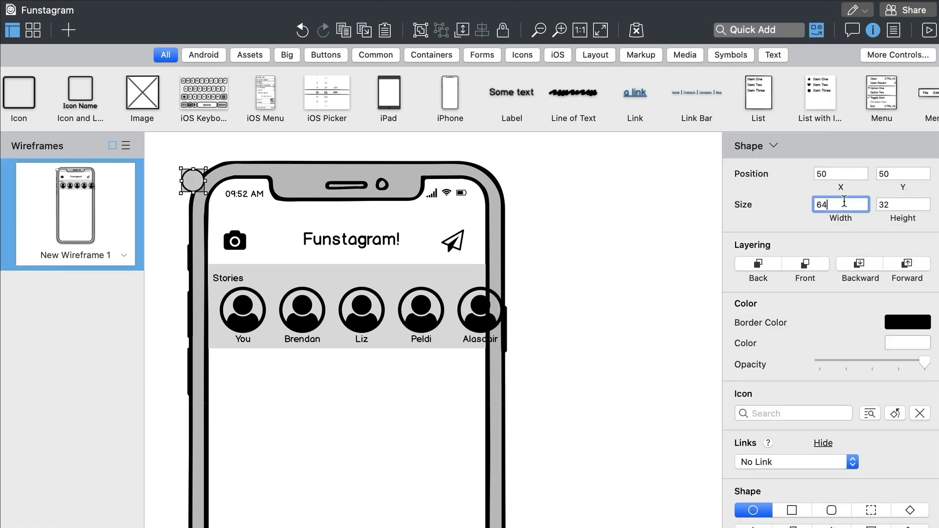
text(64)
key(Tab)
click(891, 311)
click(851, 236)
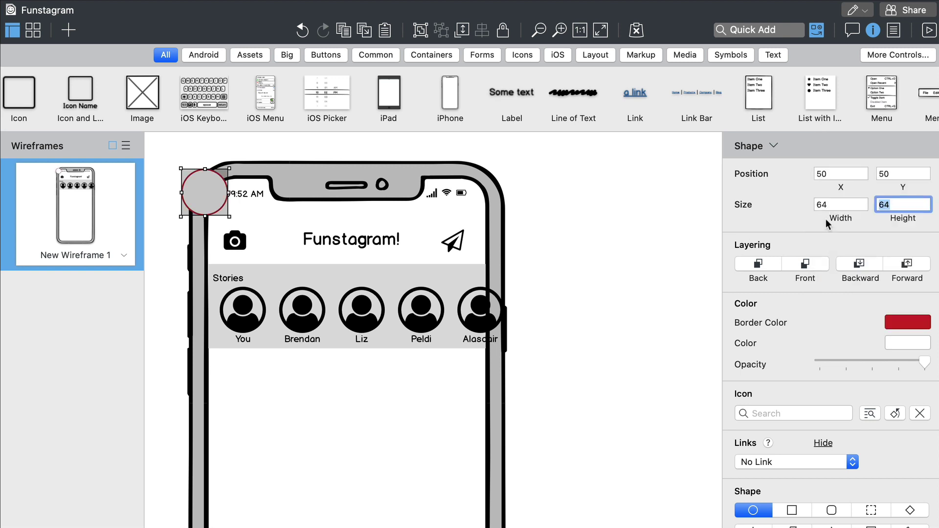
- Ring the four friends' avatars in red, grouping and cropping the last at the phone edge
drag(225, 205, 372, 326)
key(super+d)
key(super+d)
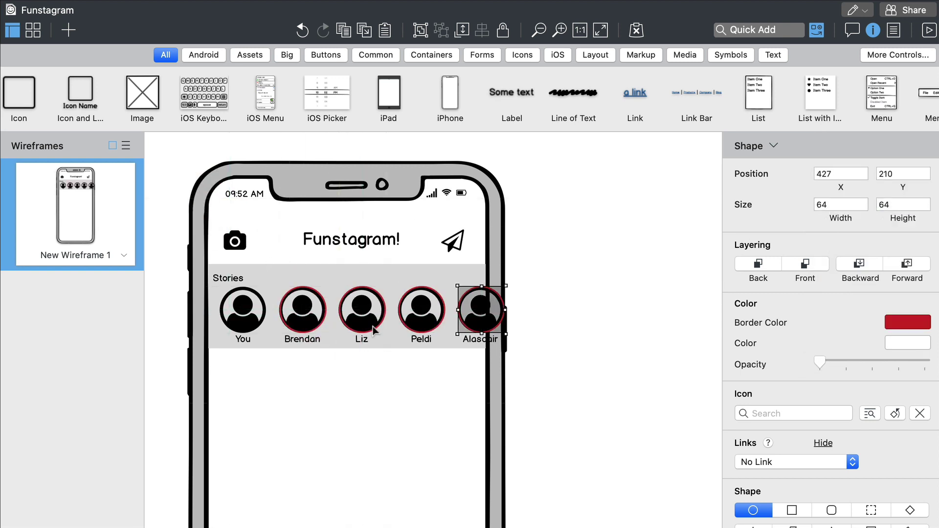
drag(525, 371, 452, 288)
key(super+g)
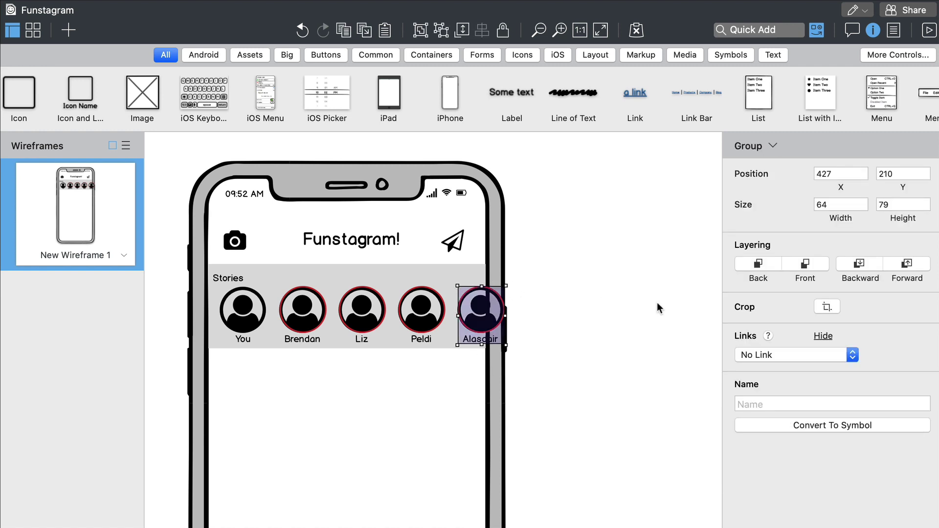
click(827, 306)
drag(496, 344, 488, 348)
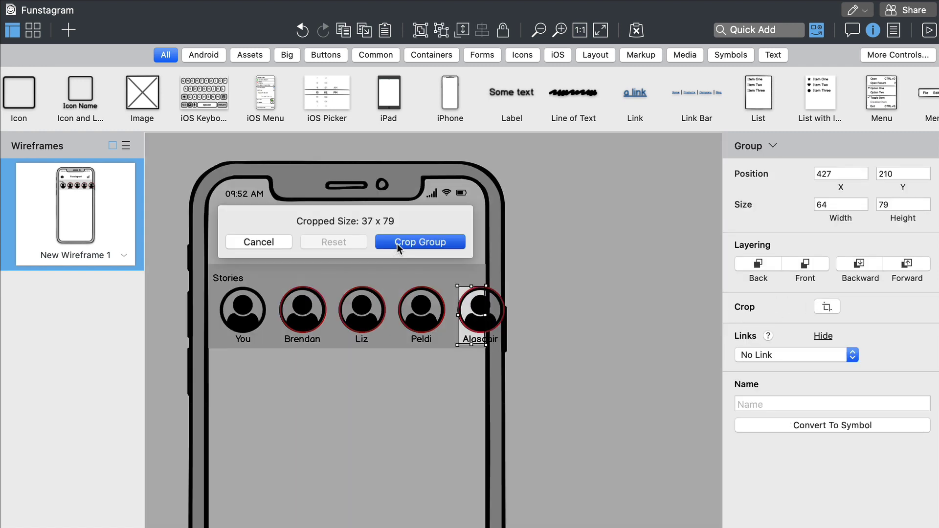
click(420, 242)
click(563, 290)
- Add an Icon and Label with the label on the right, just below the Stories row
click(745, 31)
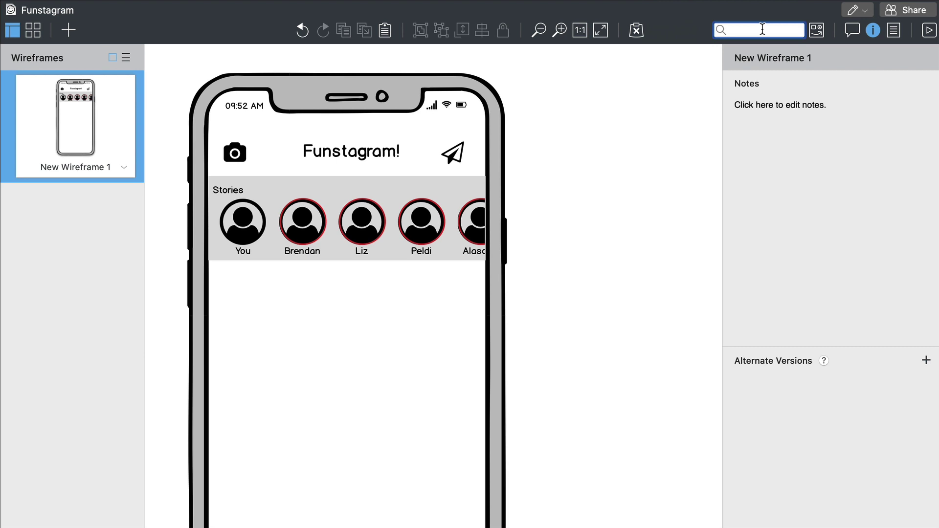
text(ico)
key(Down)
key(Return)
click(829, 365)
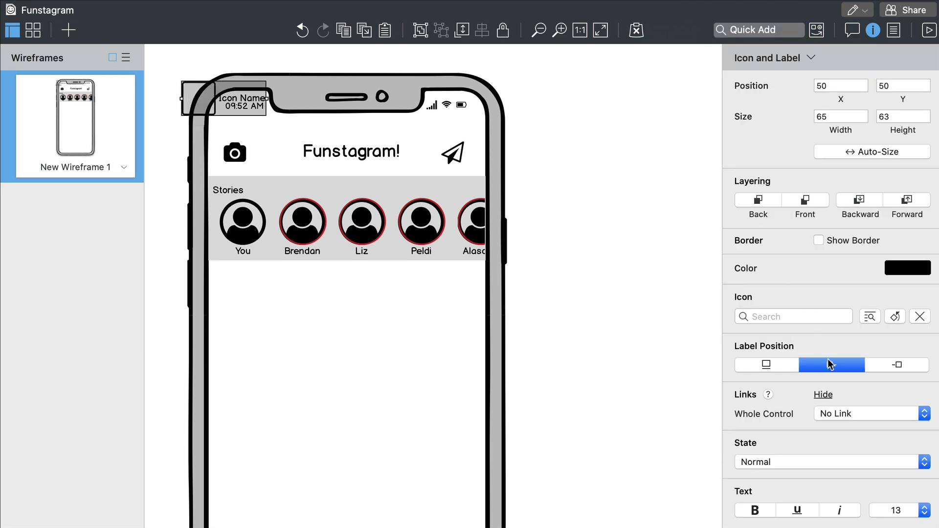
drag(206, 101, 236, 286)
- Set the post header's label to the poster's name and its icon to User Circle
double_click(232, 278)
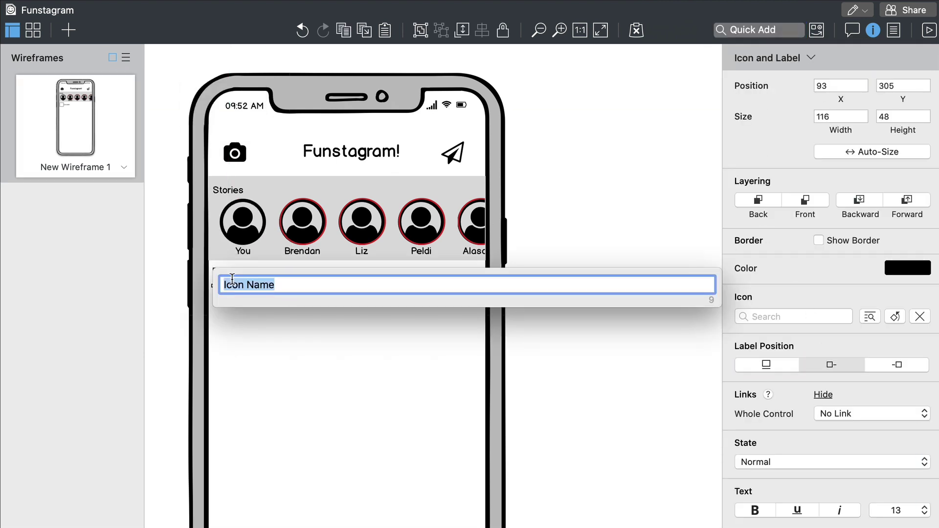
text(Virgin)
click(773, 318)
text(u)
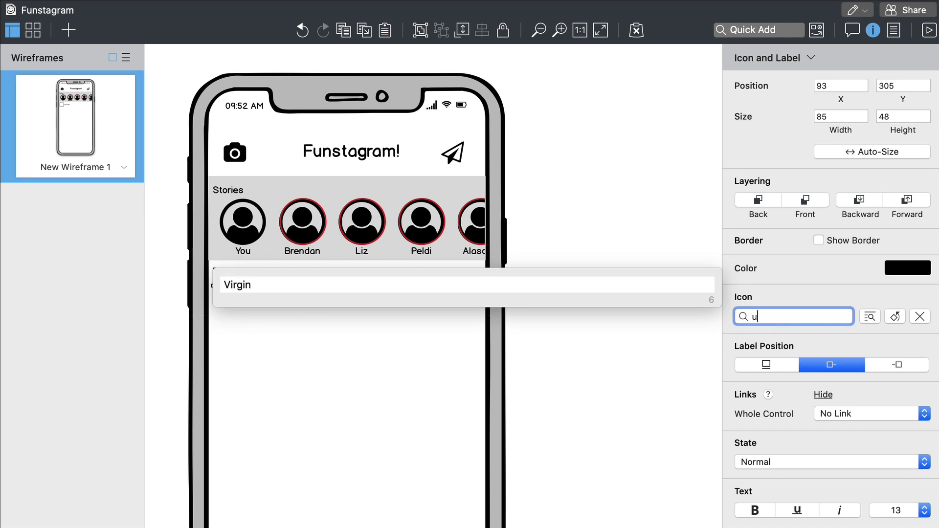
text(se)
key(Down)
key(Down)
key(Up)
key(Up)
key(Return)
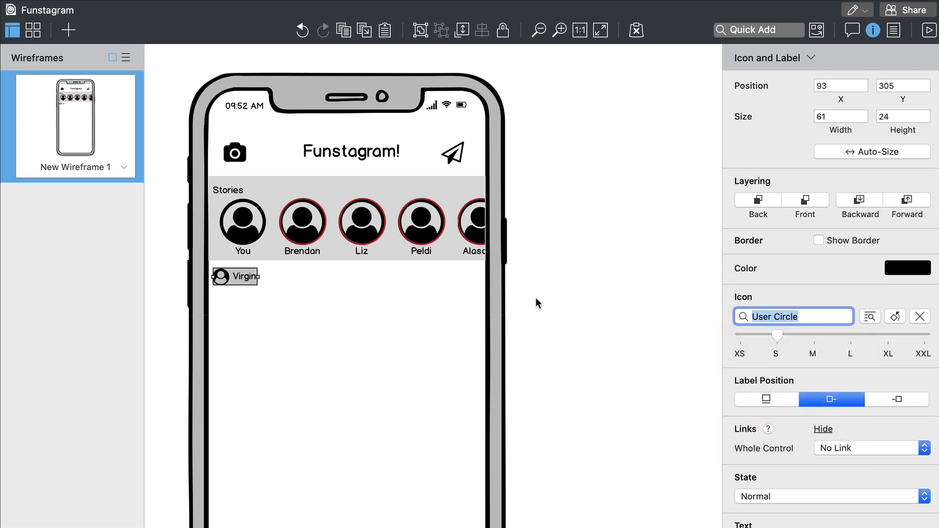
- Place the dawn patrol surf photo under the post header, sized to the phone's width
drag(135, 425, 300, 394)
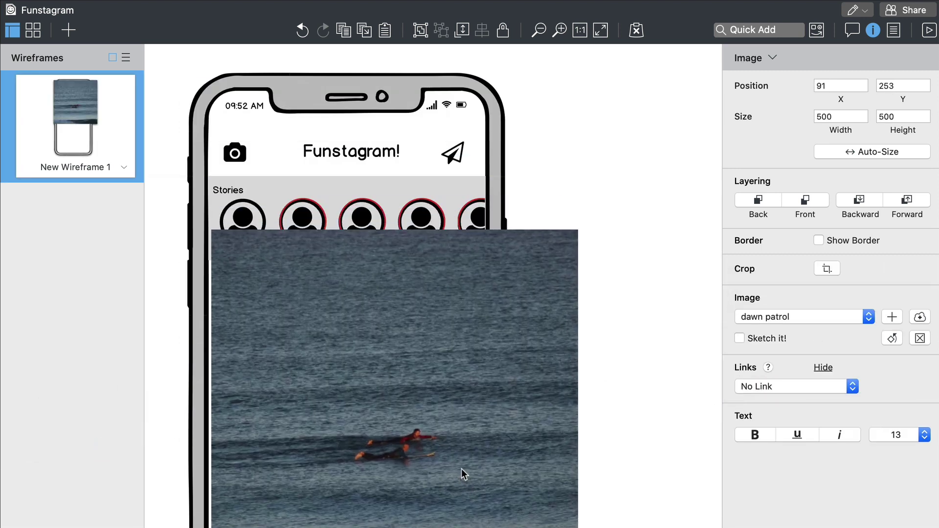
drag(465, 474, 465, 527)
click(600, 30)
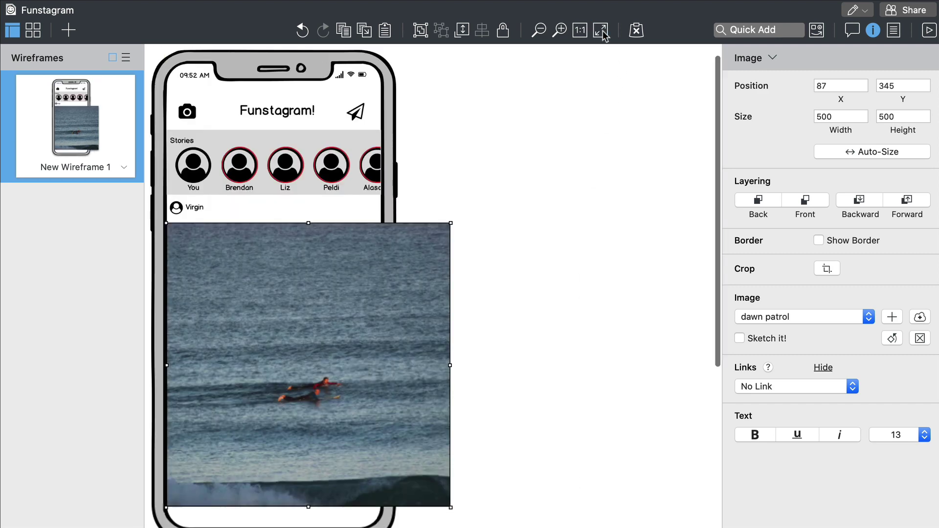
click(487, 205)
click(419, 398)
drag(450, 507, 379, 491)
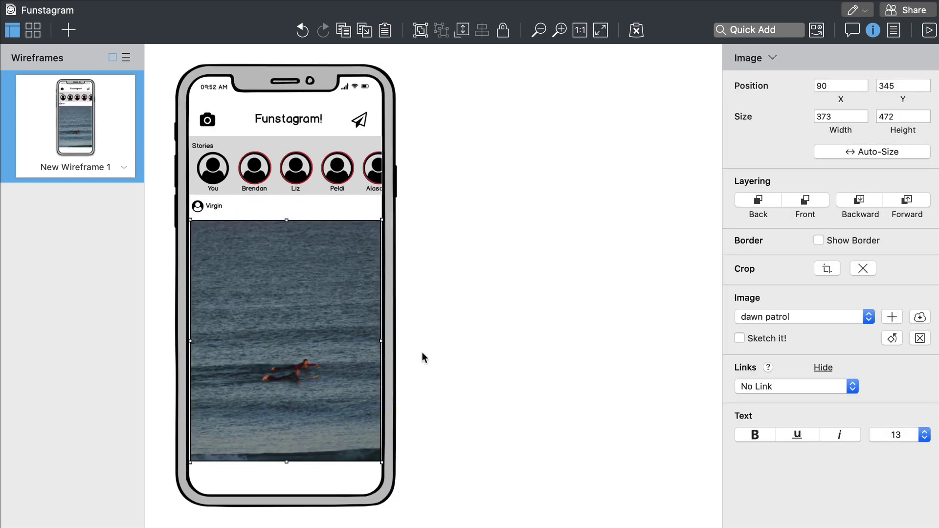
click(537, 149)
click(762, 30)
- Add a house icon in the phone's bottom bar and duplicate it across the bar
text(ico)
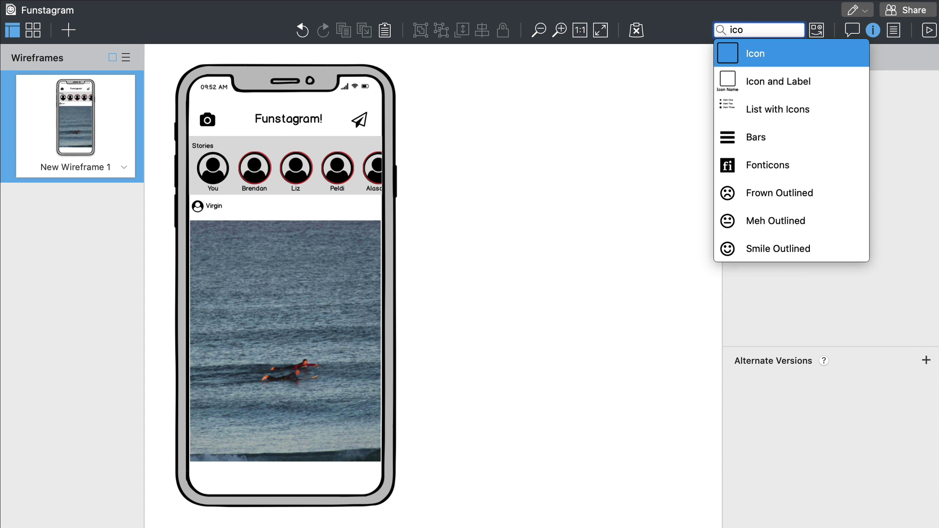
key(Return)
click(769, 292)
text(house)
key(Return)
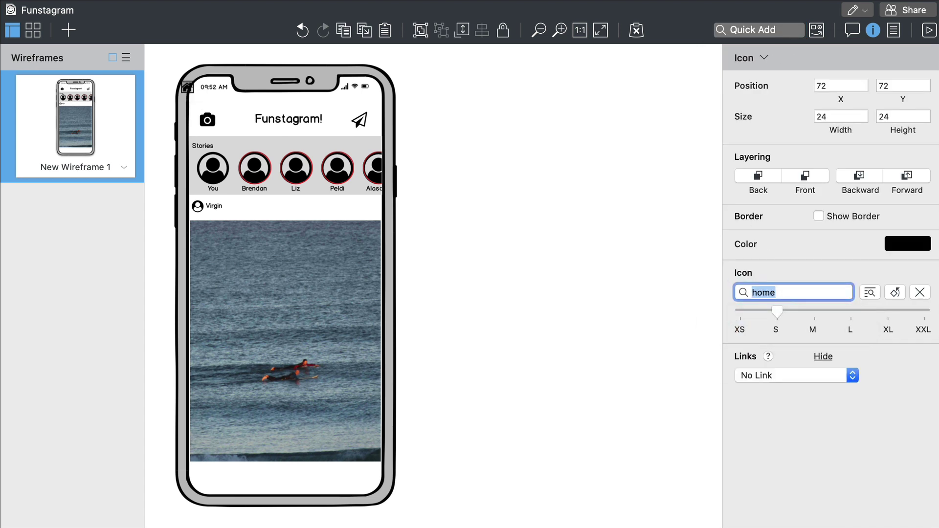
drag(188, 93, 246, 481)
key(super+d)
key(super+d)
key(super+d)
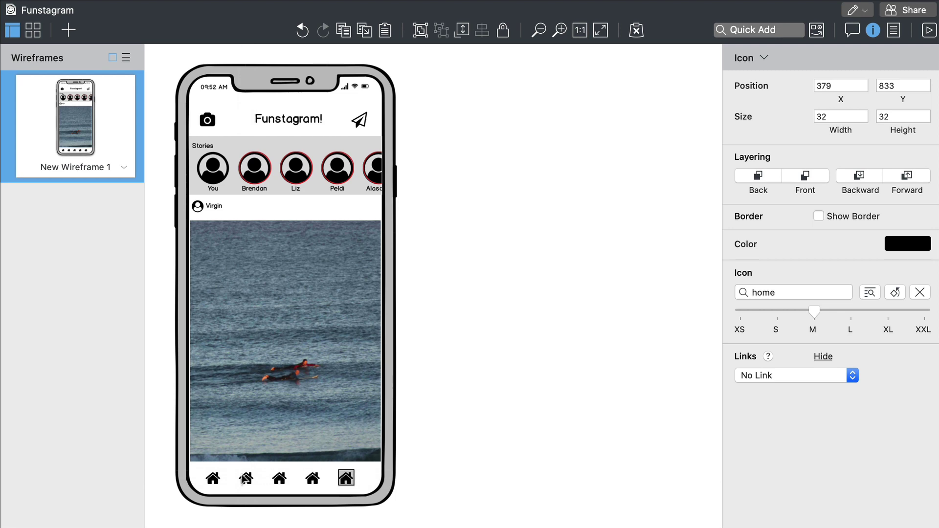
- Change the second to fourth bar icons to search, plus square and heart outline
double_click(246, 479)
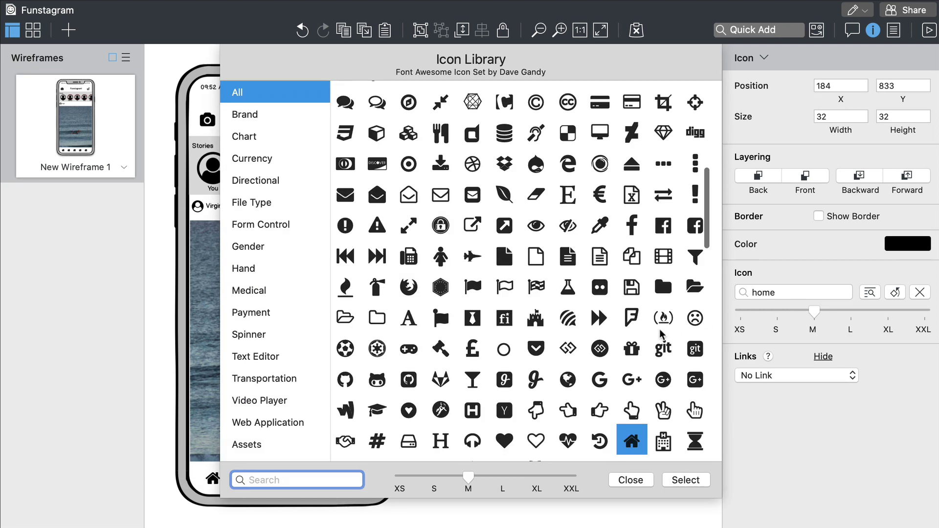
text(sear)
key(Return)
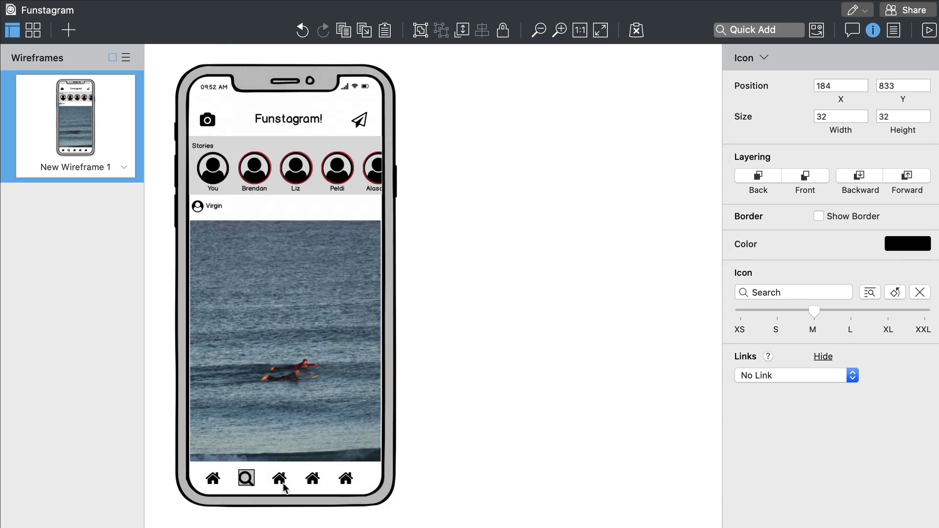
double_click(279, 479)
text(plus)
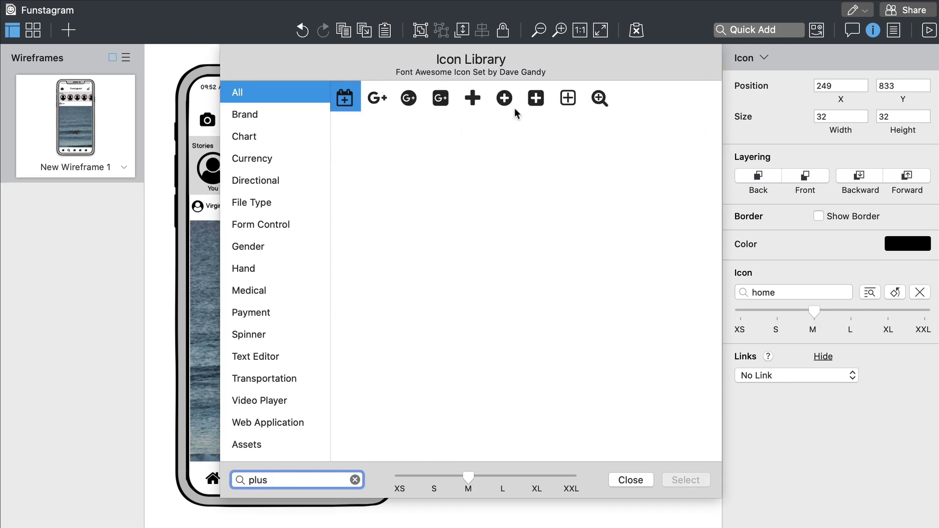
double_click(563, 105)
double_click(312, 478)
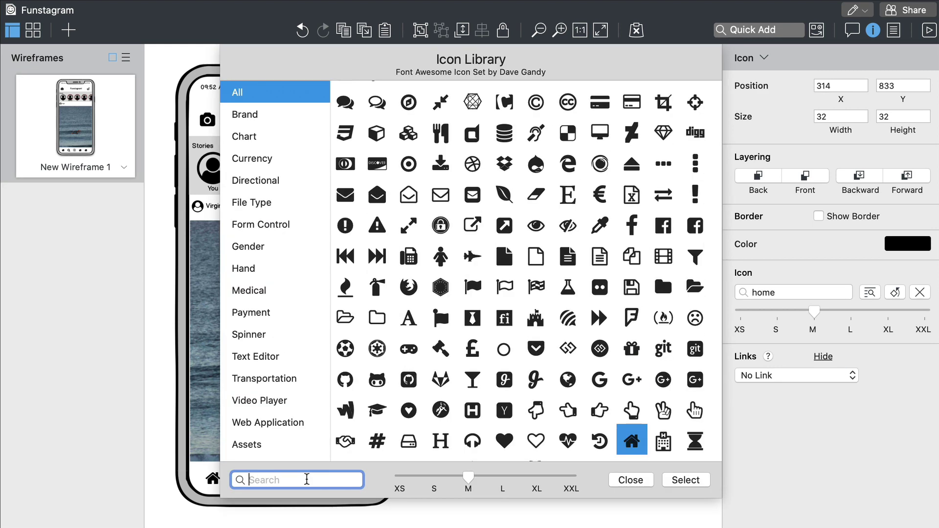
text(heart)
double_click(405, 99)
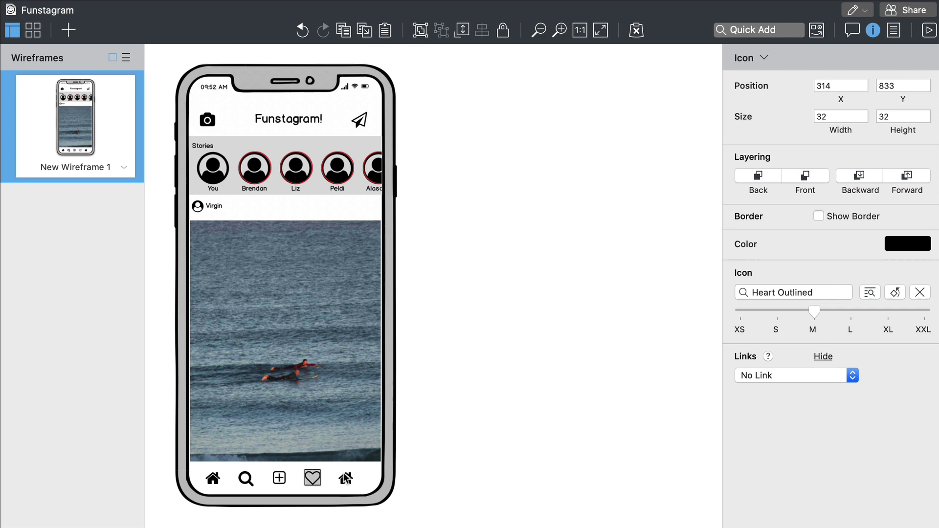
- Make the last bar icon a user circle and select all five icons for alignment
double_click(344, 474)
text(user)
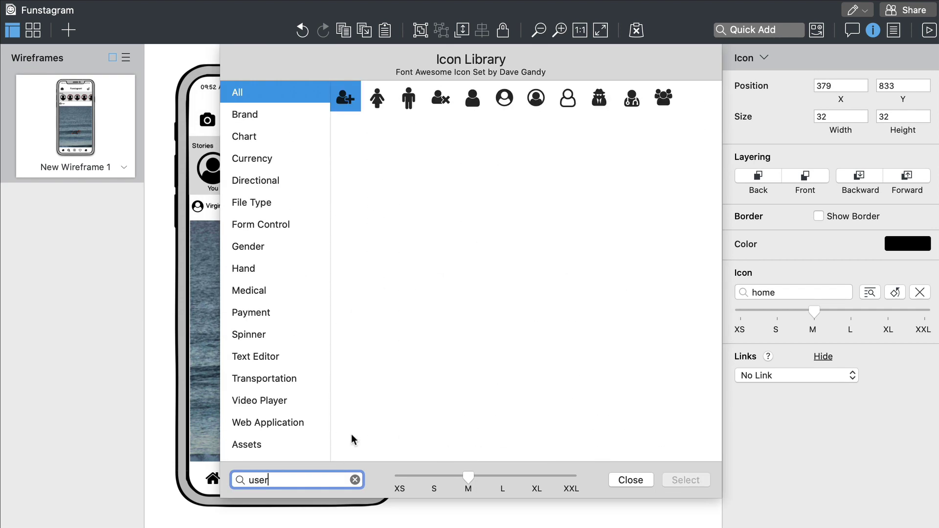
double_click(507, 103)
drag(353, 484, 358, 484)
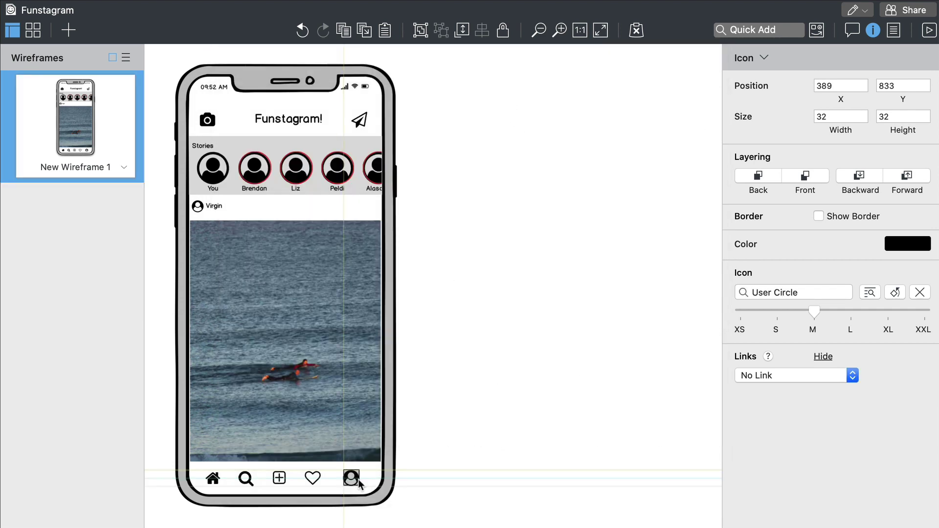
drag(159, 466, 366, 493)
click(477, 32)
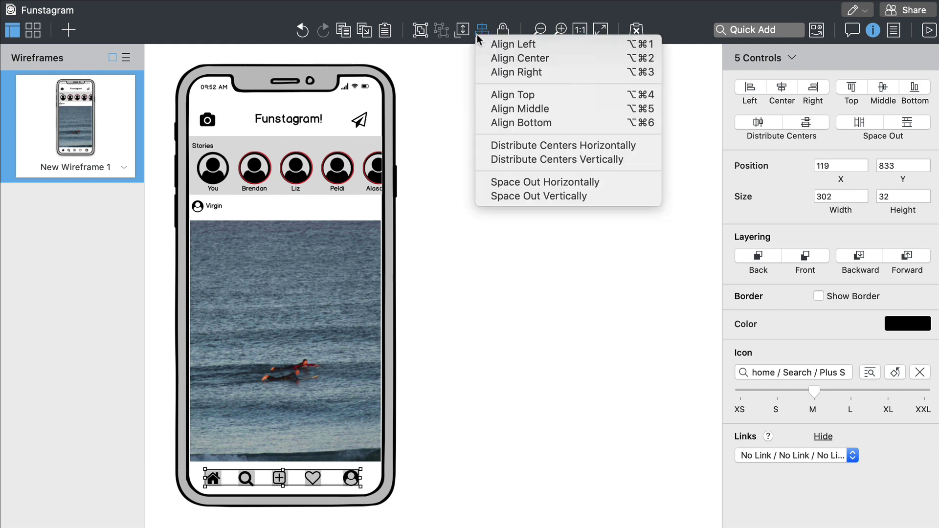
- Spread the five bottom-bar icons evenly and render the surf photo in sketch style
click(512, 182)
click(504, 280)
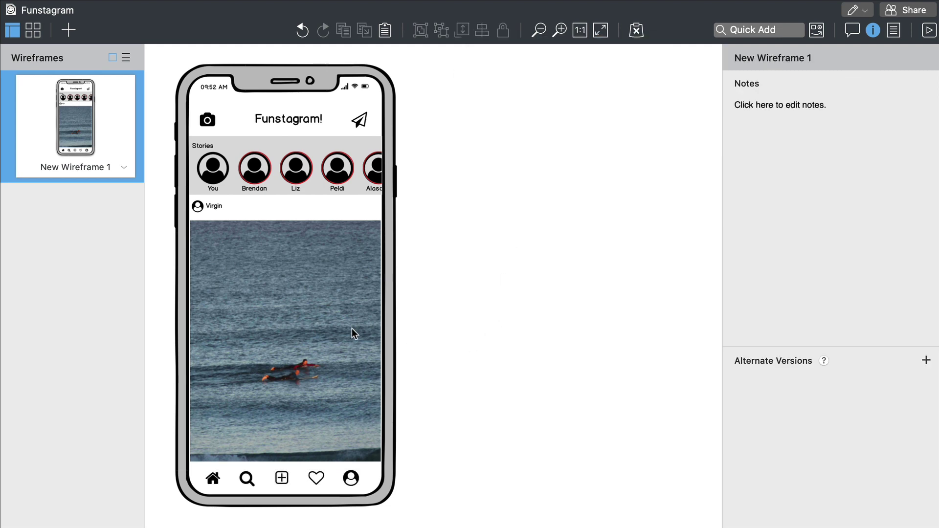
click(352, 331)
click(738, 337)
click(595, 343)
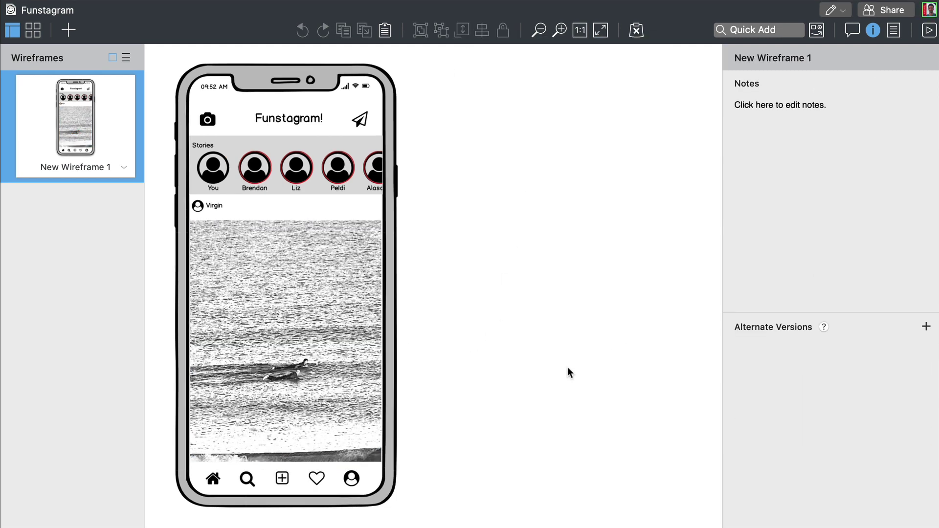
- Search the community symbols for 'watch' and import the Apple Watch symbol set
click(814, 30)
click(852, 58)
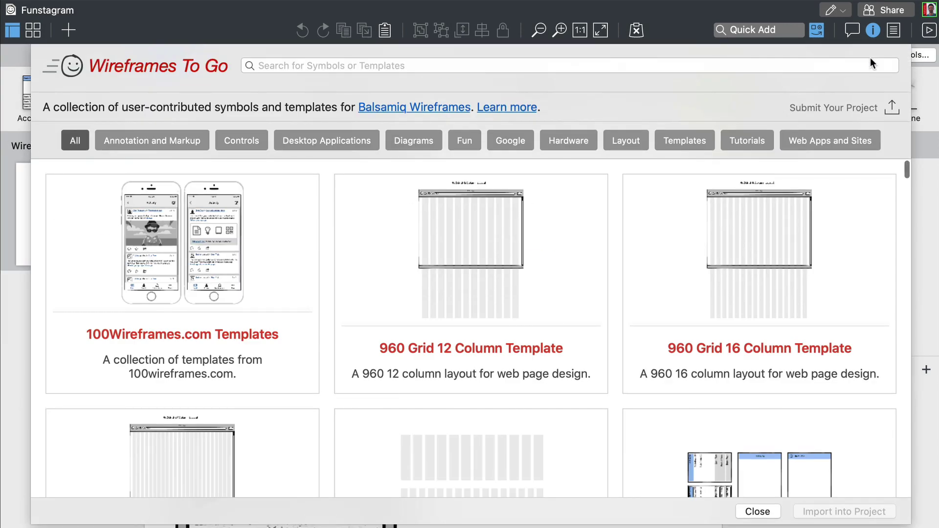
click(697, 71)
text(watch)
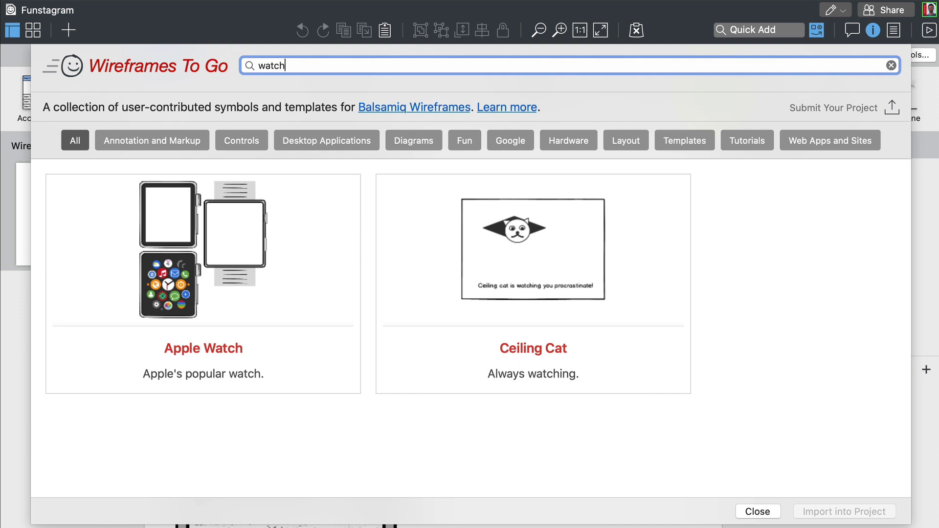
click(188, 276)
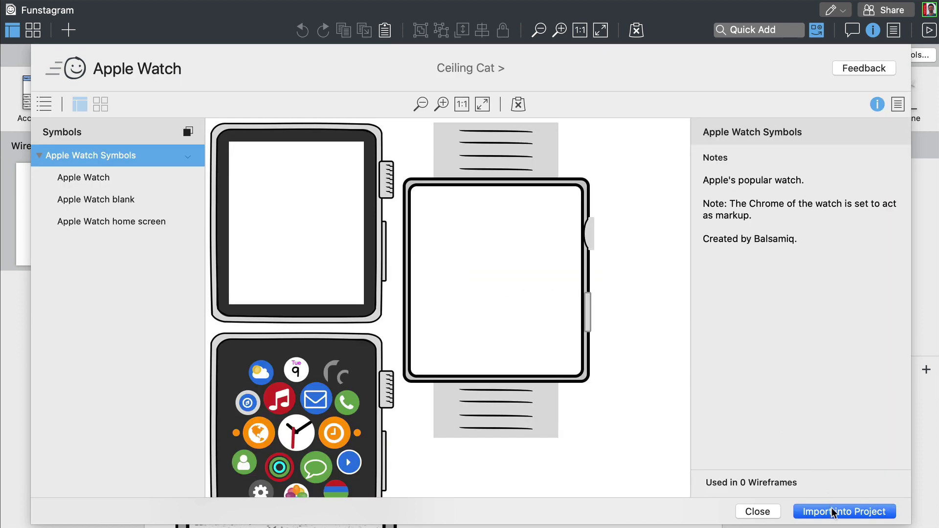
click(833, 511)
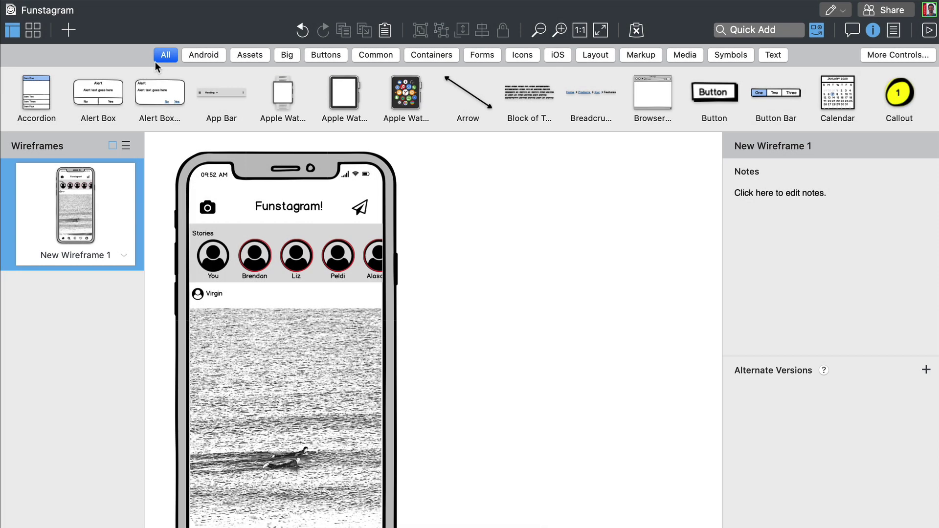
- Add New Wireframe 2 holding a blank Apple Watch
click(69, 32)
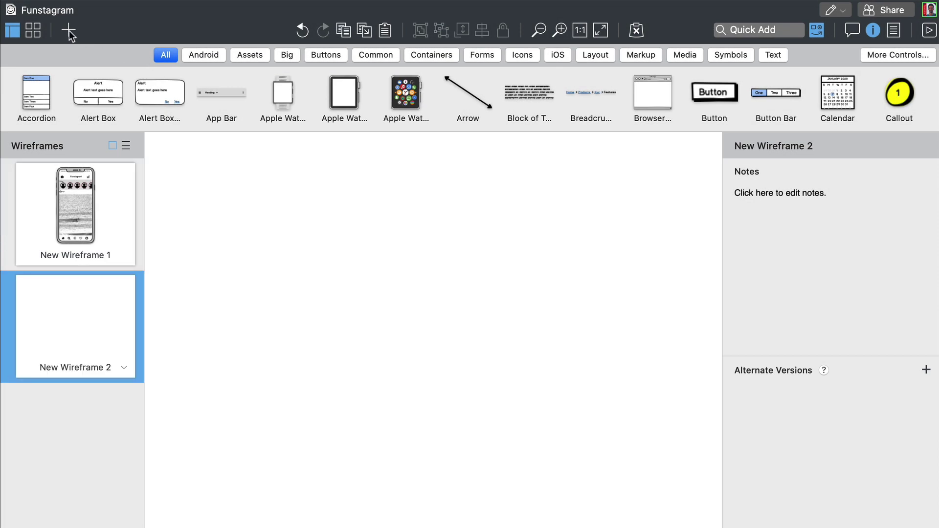
double_click(357, 104)
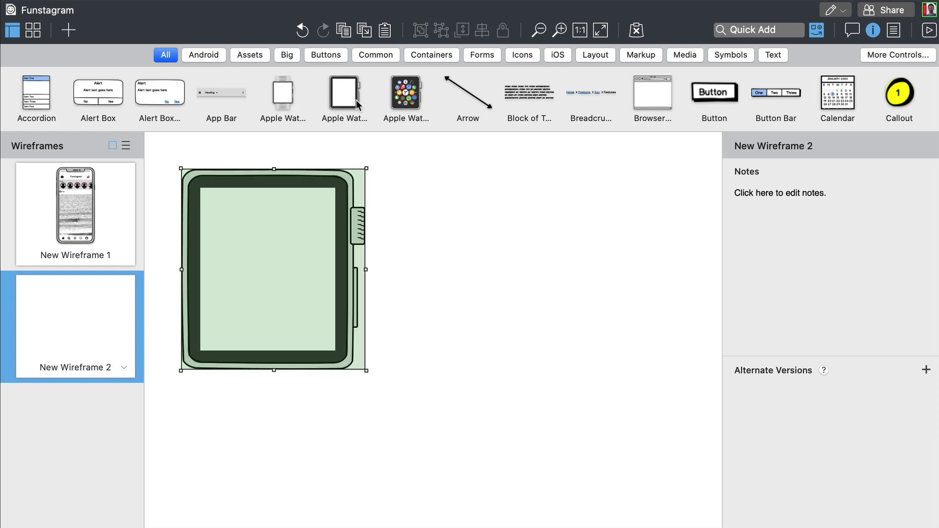
click(399, 212)
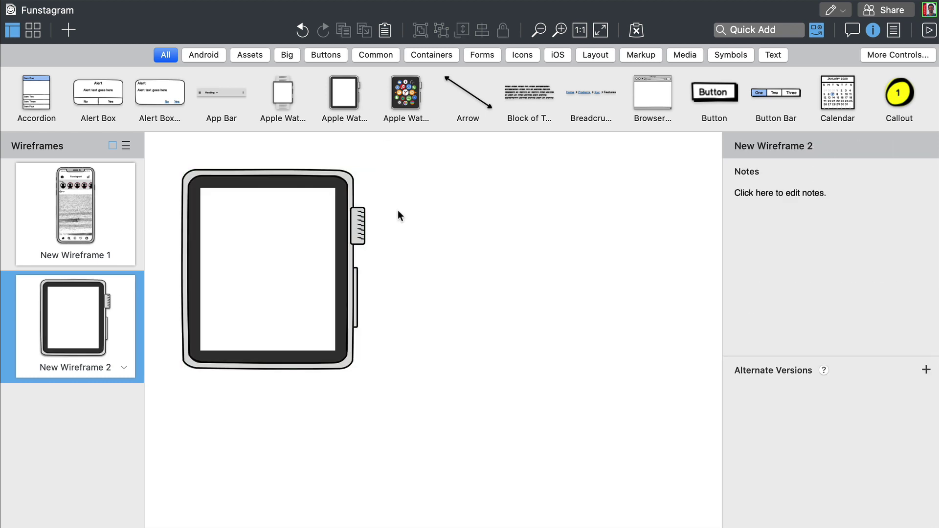
click(816, 30)
- Post callout 1 beside the watch crown: 'Let's think about a version for the Apple Watch!'
click(852, 31)
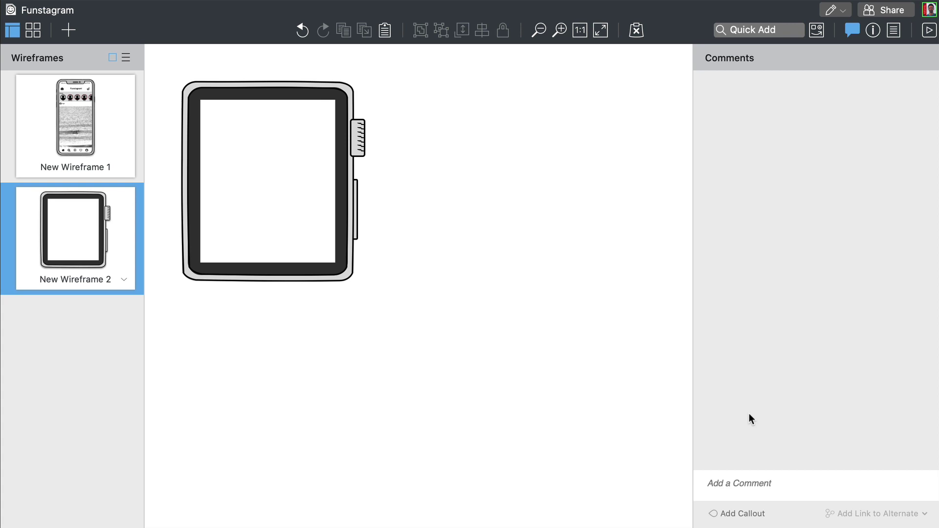
click(736, 513)
drag(665, 465, 388, 156)
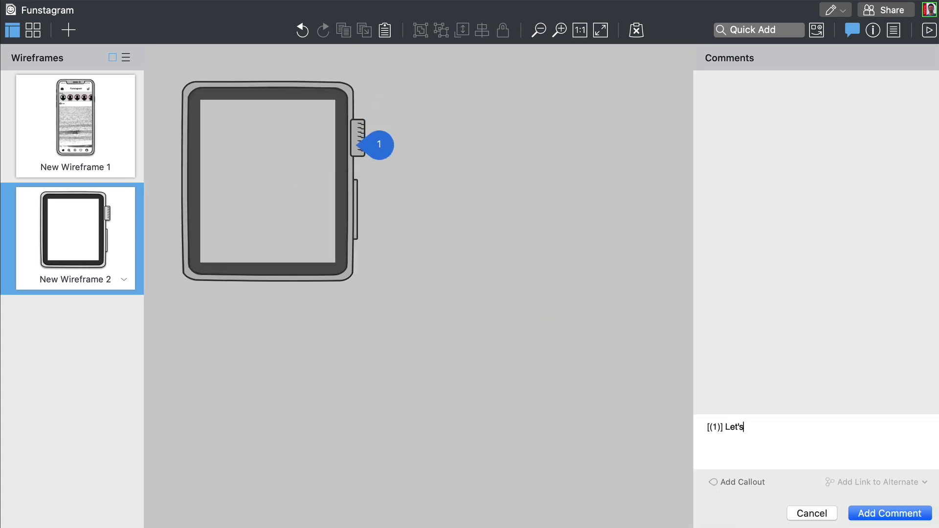
text(Let's think about a version for the App)
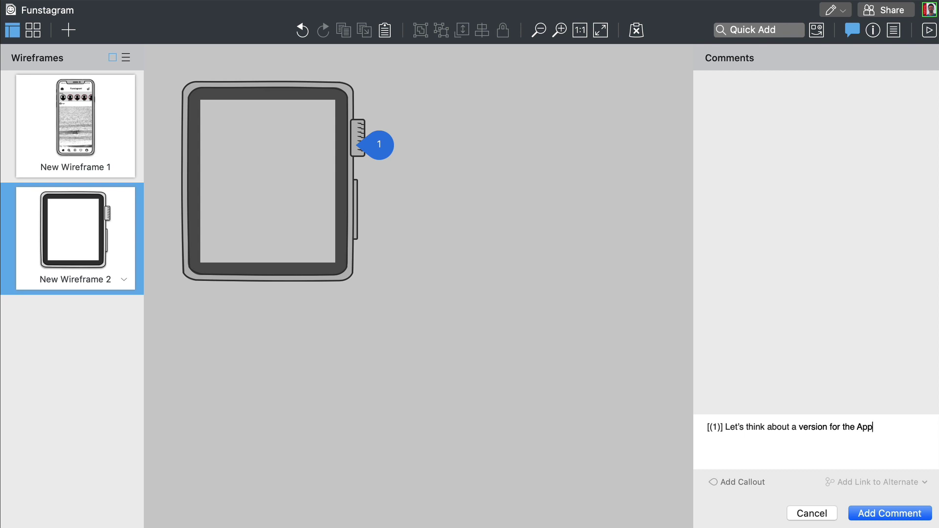
text(le Watch!)
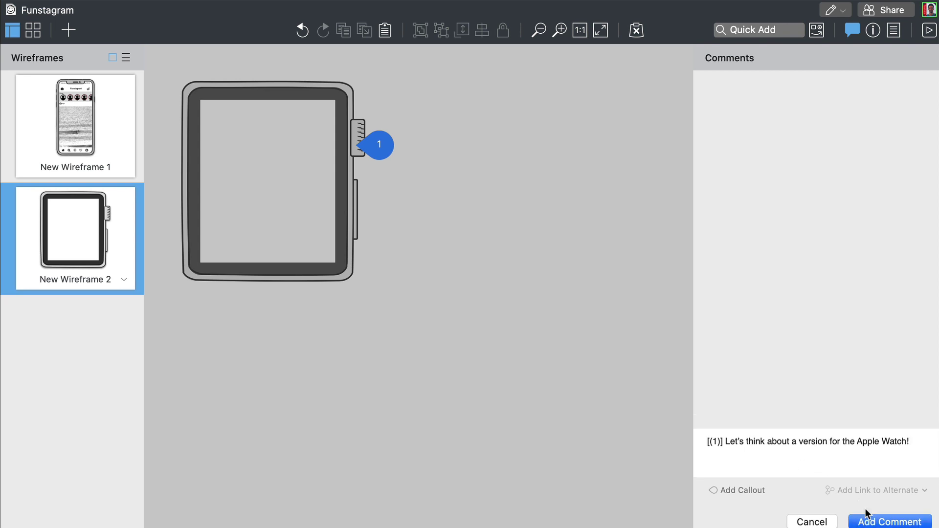
click(866, 516)
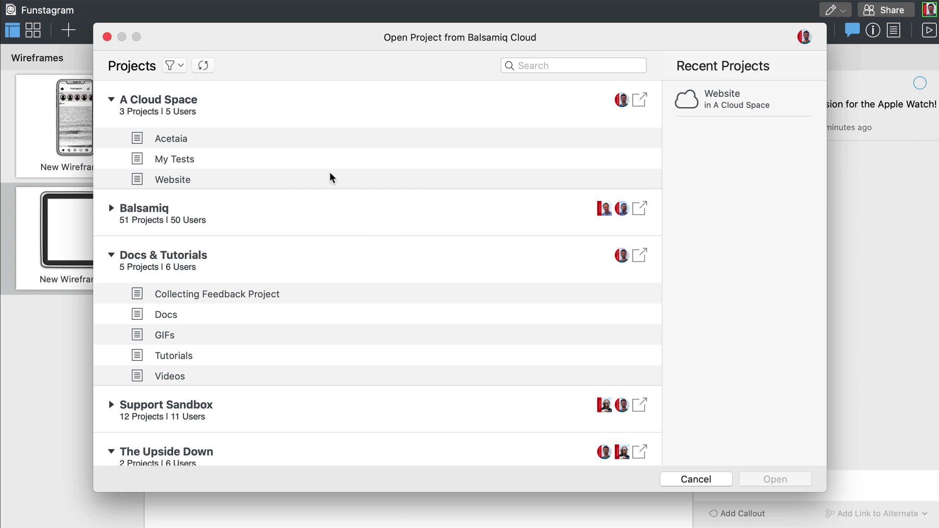
- Open the Website project from A Cloud Space, then bring up the PDF export options
scroll(332, 177, down, 3)
scroll(330, 177, up, 3)
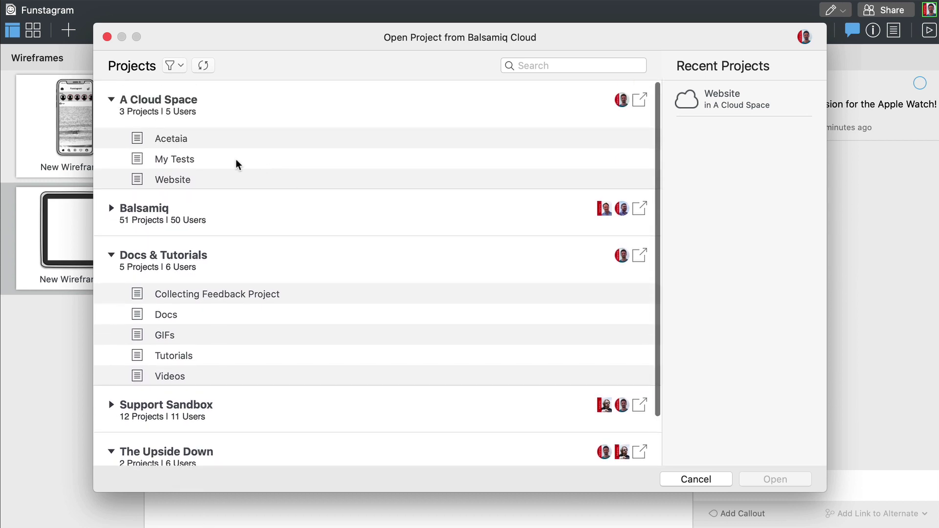
click(209, 177)
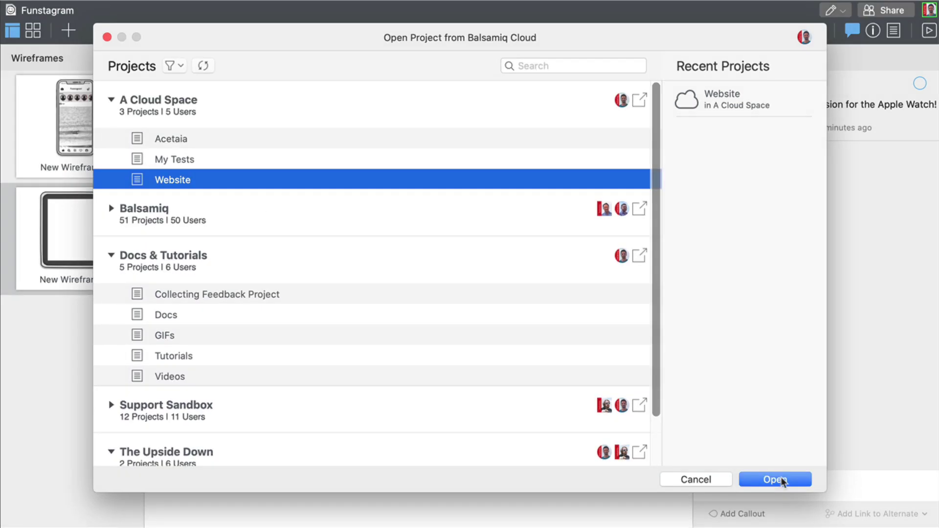
click(777, 480)
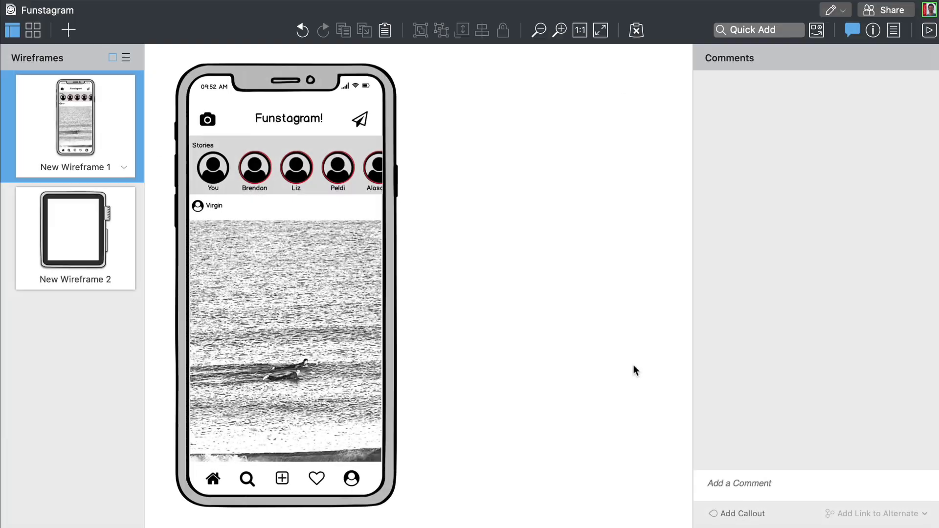
key(super+r)
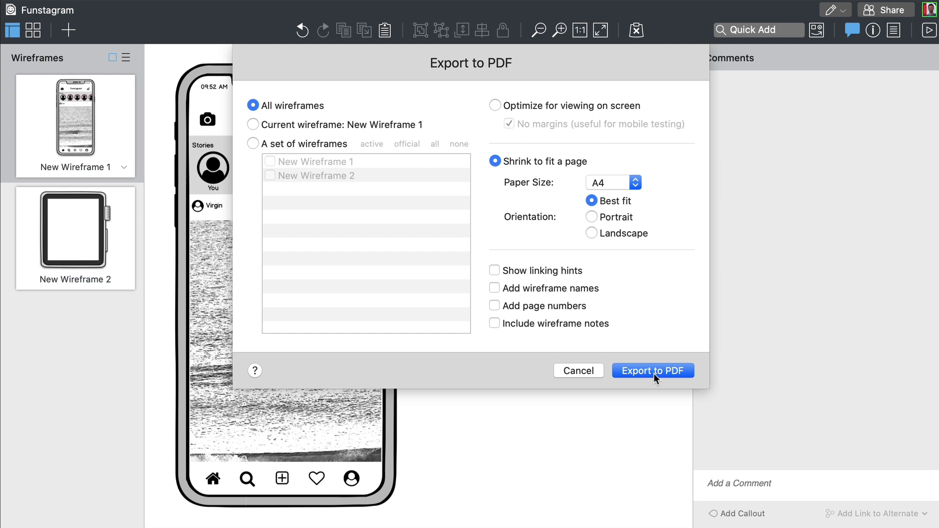
- Export all wireframes as the Funstagram PDF into the Downloads folder
click(653, 373)
click(544, 138)
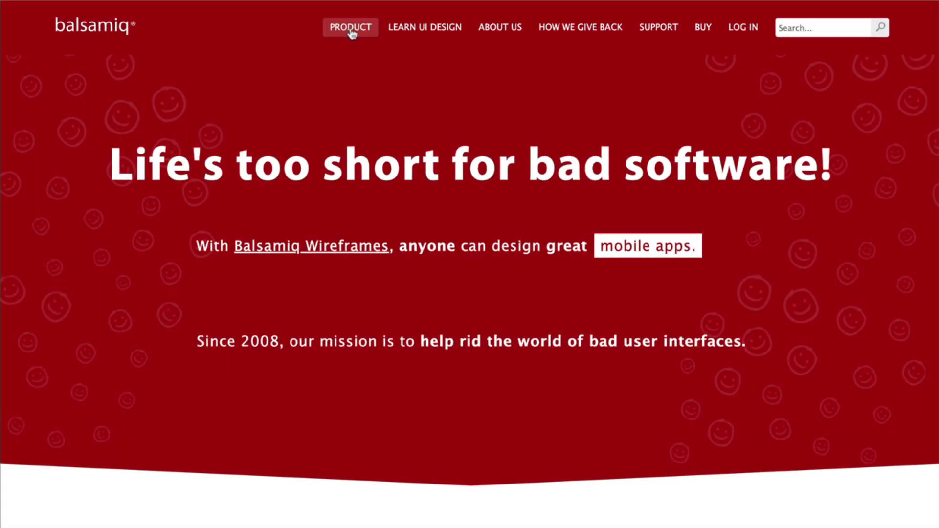
- Go through PRODUCT to the Balsamiq for Desktop download page
click(351, 30)
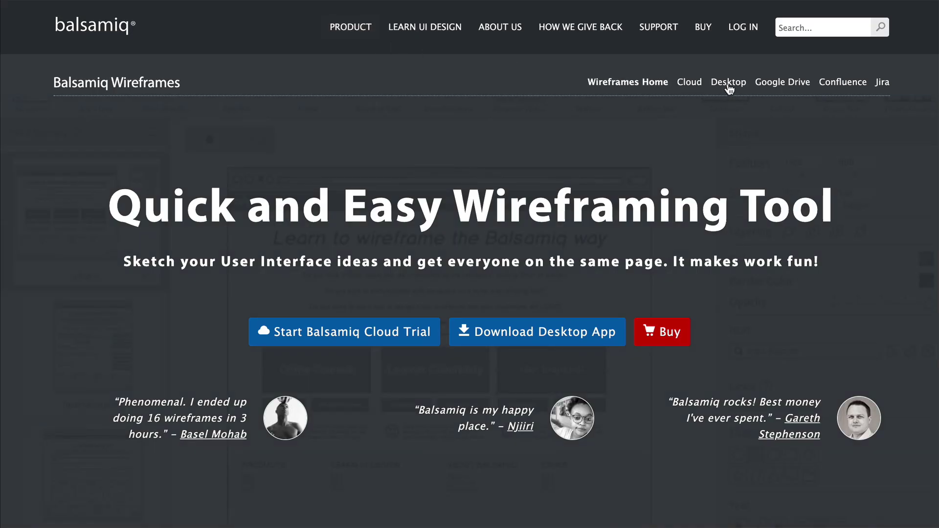
click(728, 86)
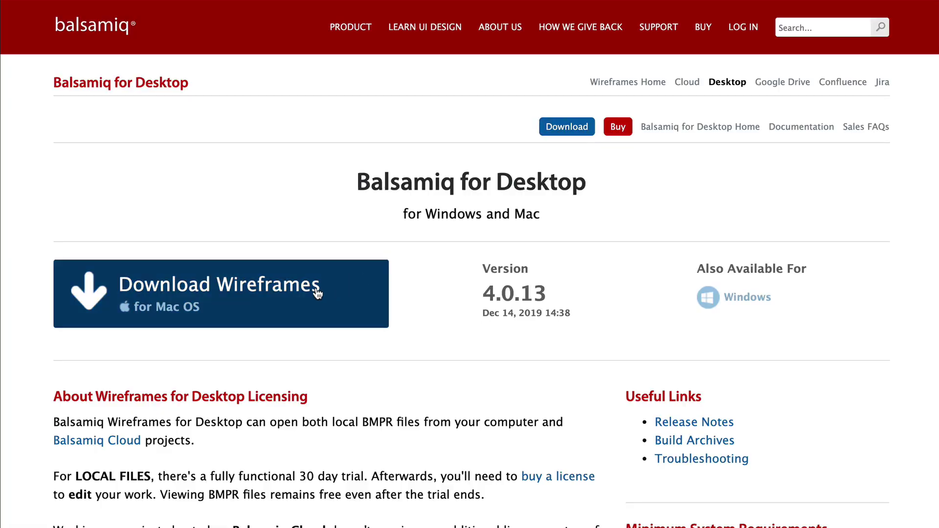